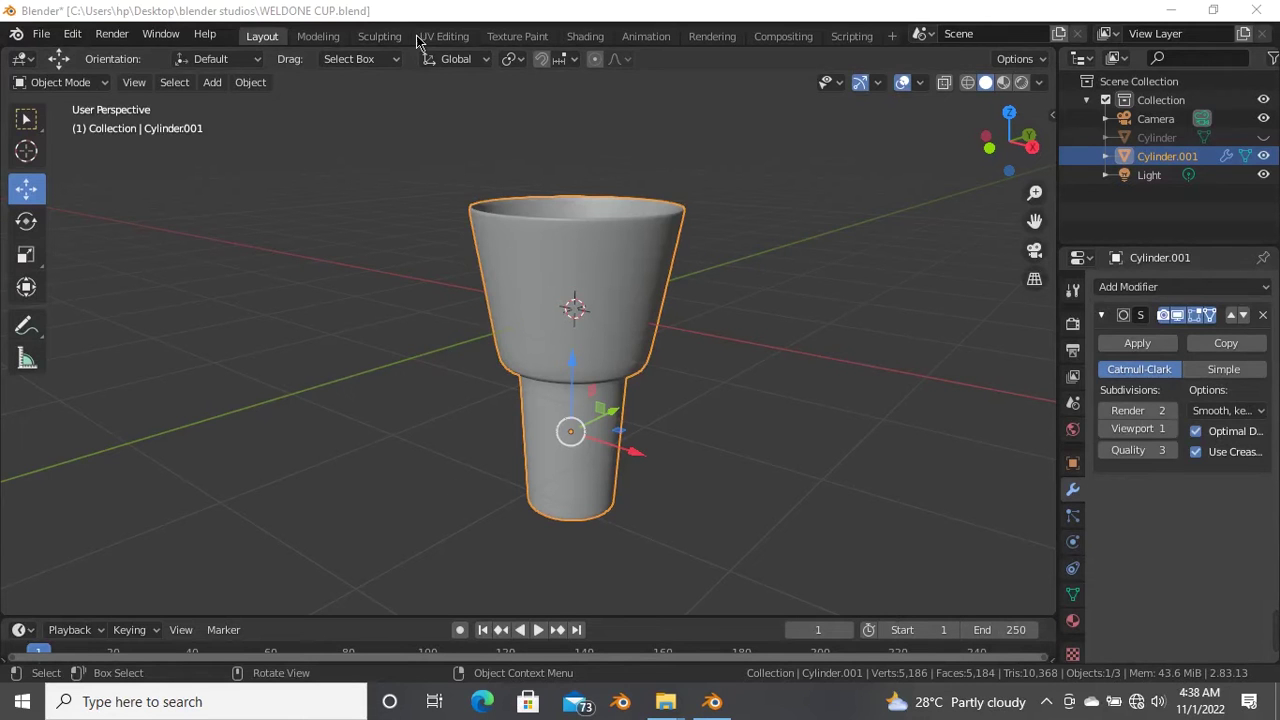
- In the Shading workspace, replace the old Image Texture node with a new one left of the shader
{"action": "left_click", "coordinate": [586, 37]}
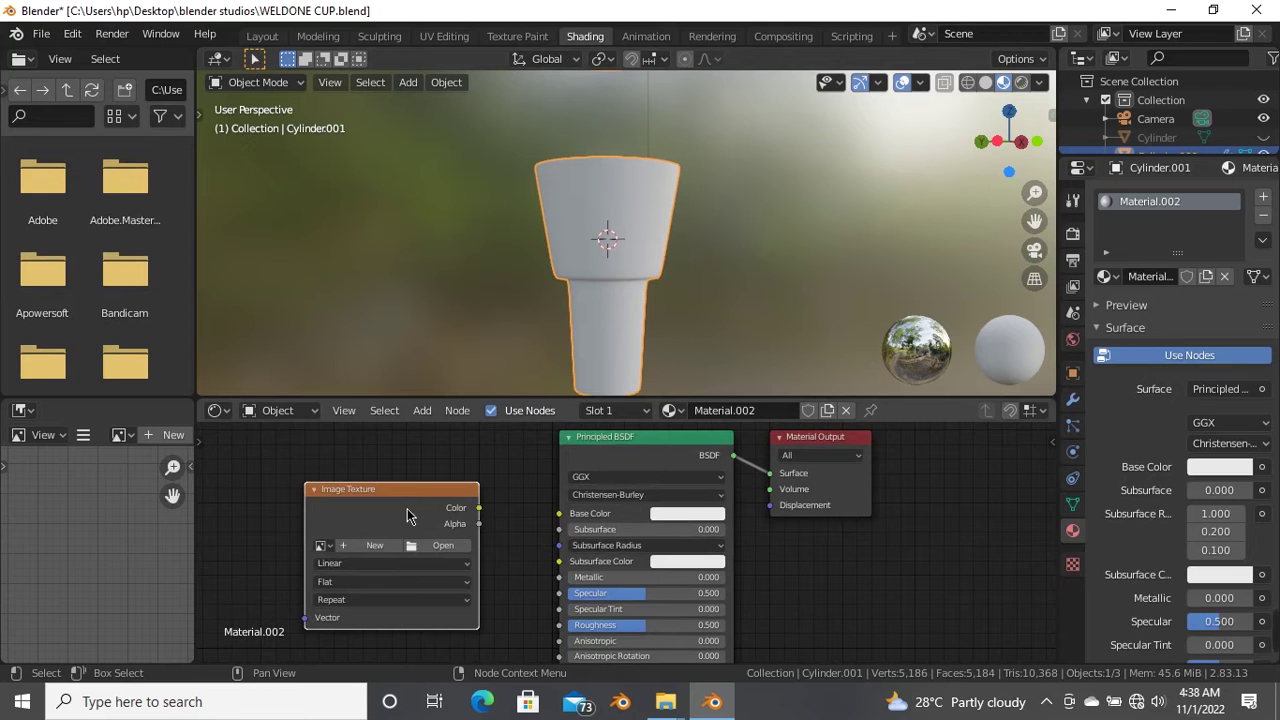
{"action": "key", "text": "x"}
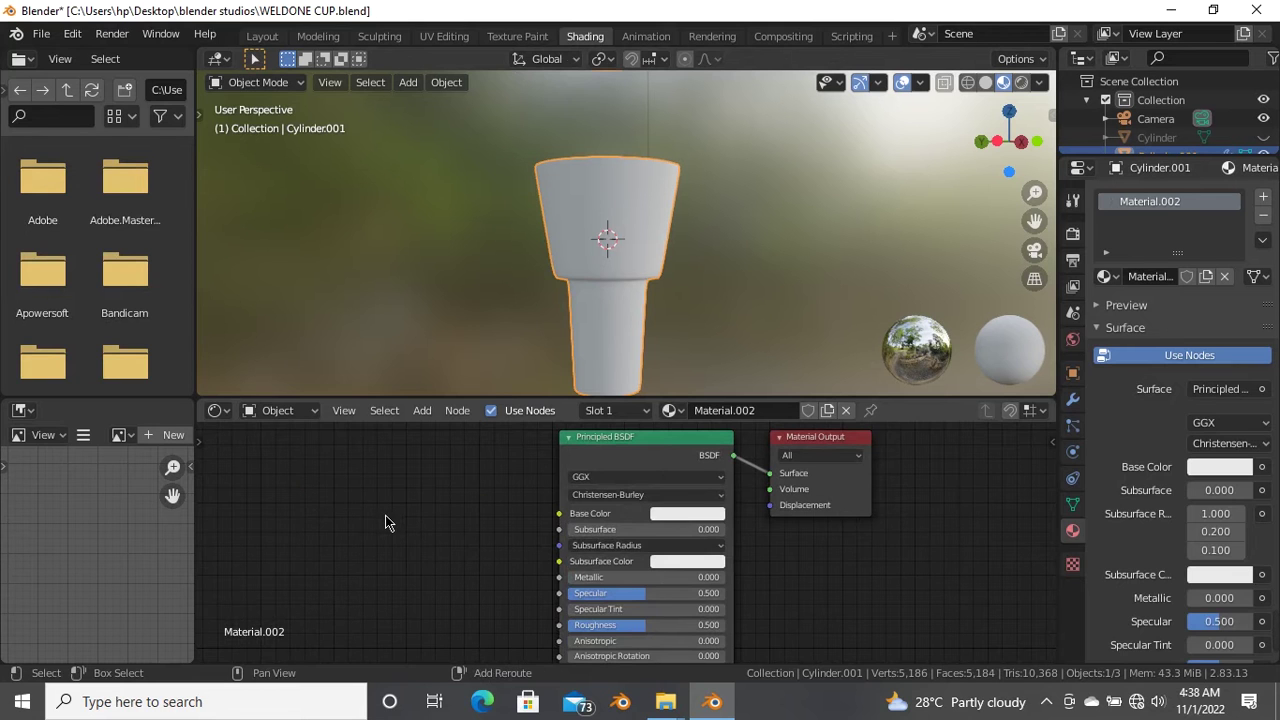
{"action": "key", "text": "shift+a"}
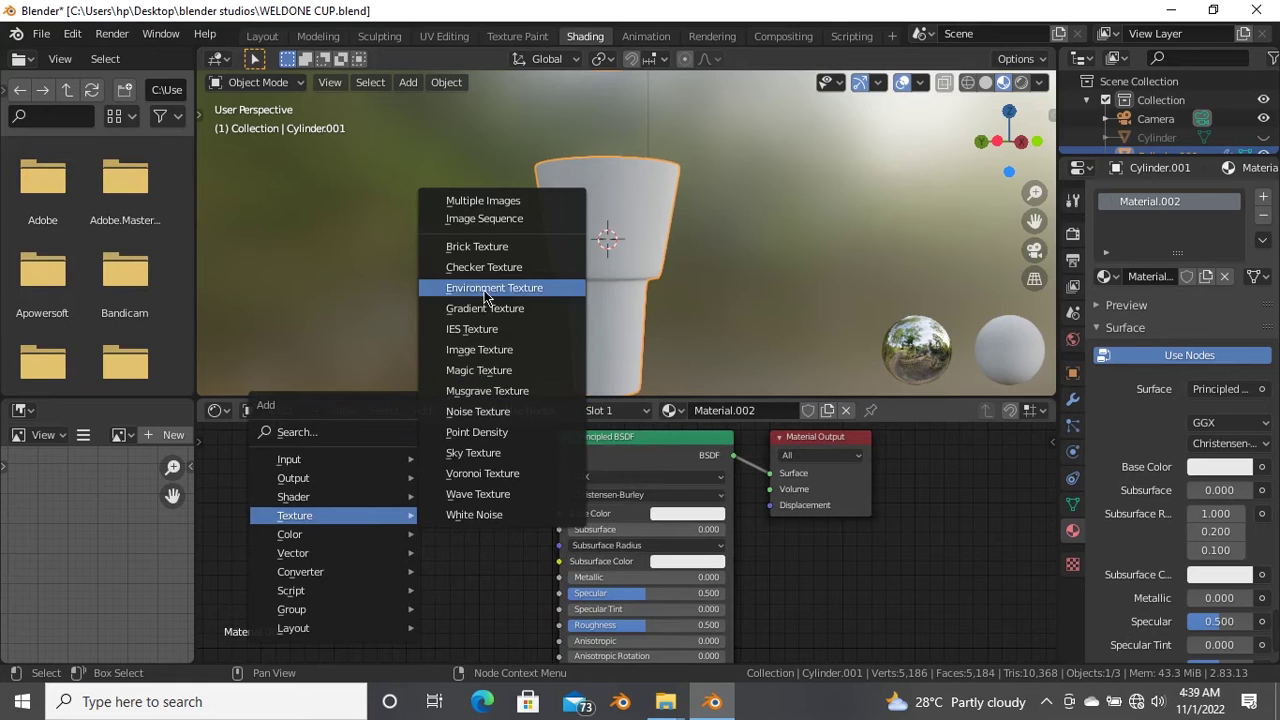
{"action": "left_click", "coordinate": [480, 349]}
{"action": "left_click", "coordinate": [449, 497]}
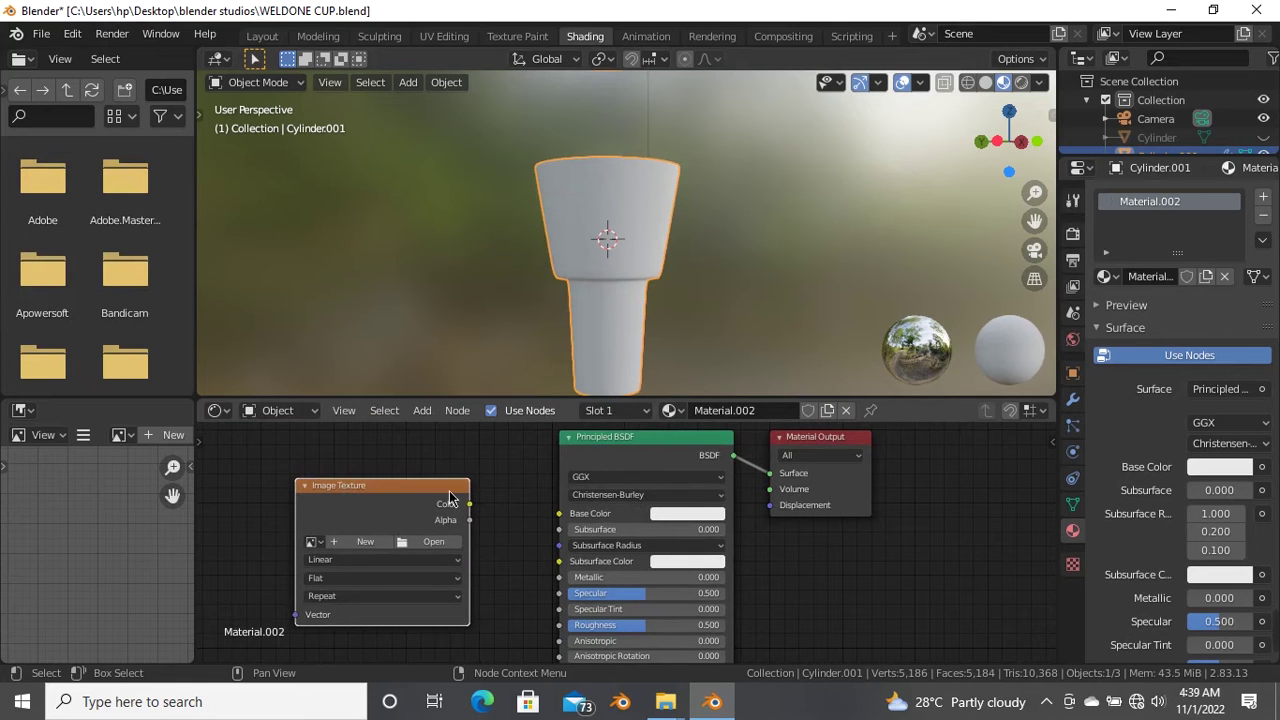
- Create a new 32-bit float UV Grid image and connect it to Base Color
{"action": "left_click", "coordinate": [359, 541]}
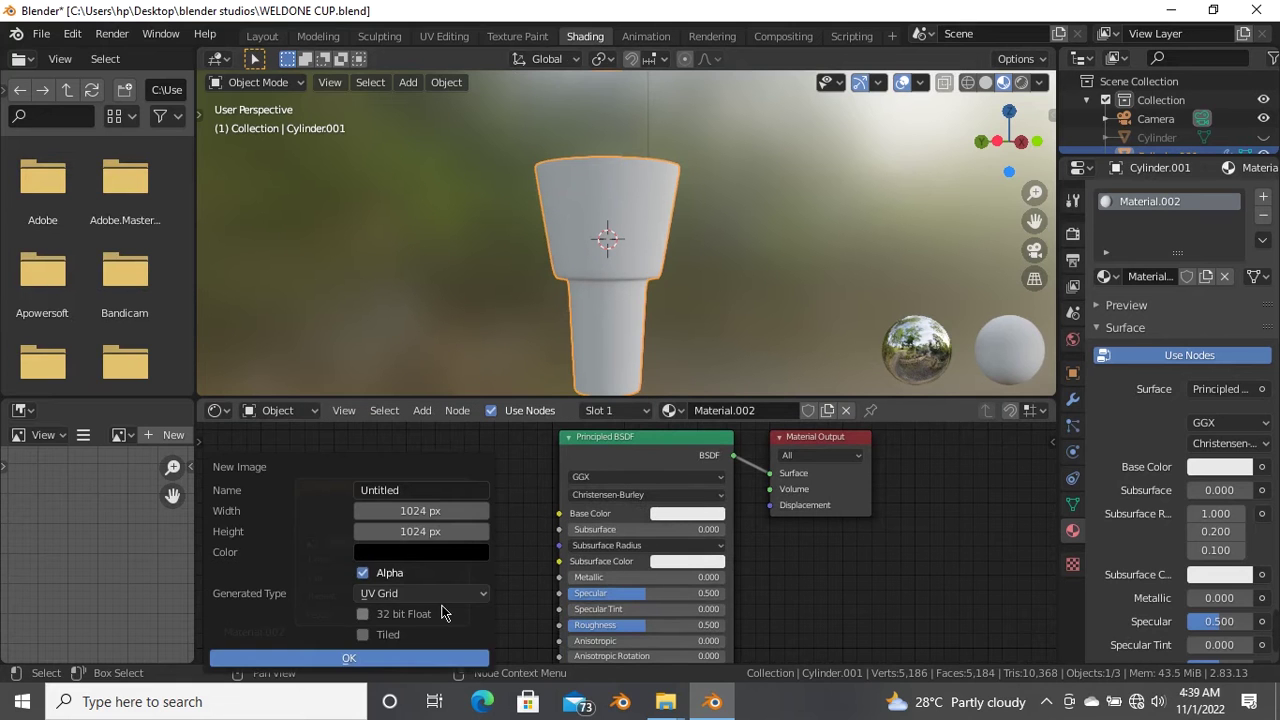
{"action": "left_click", "coordinate": [447, 595]}
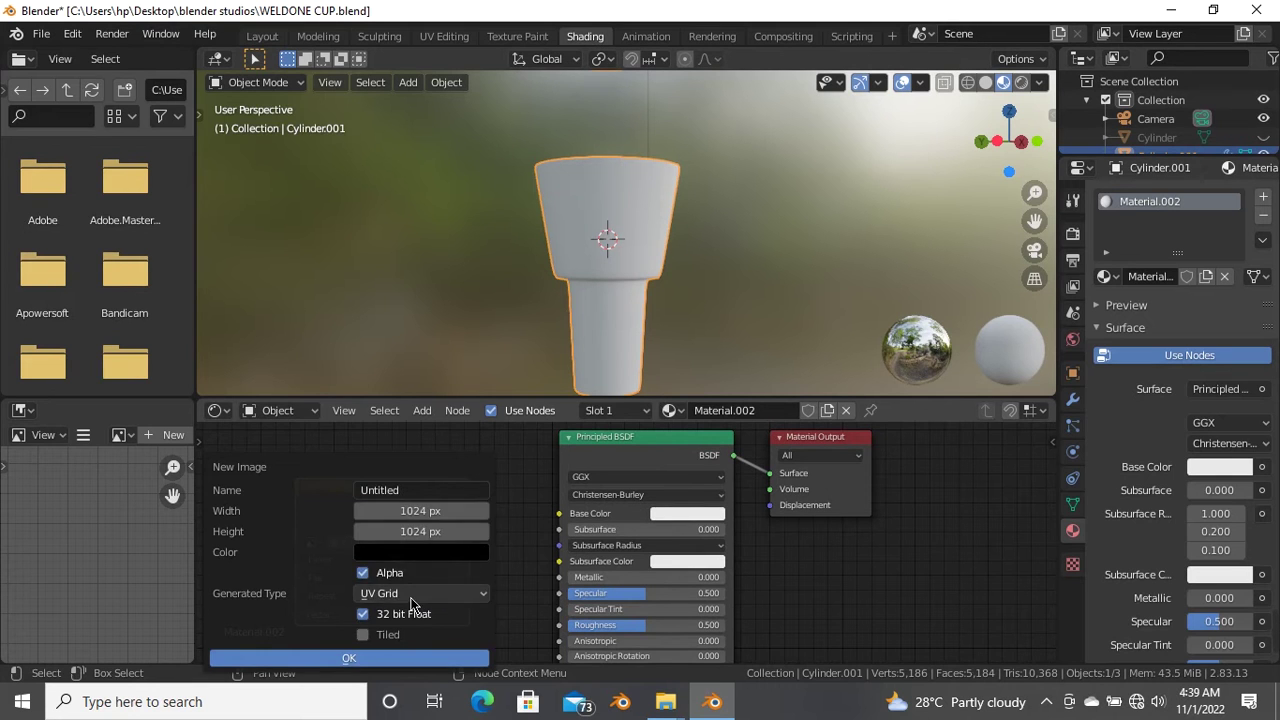
{"action": "left_click", "coordinate": [410, 595]}
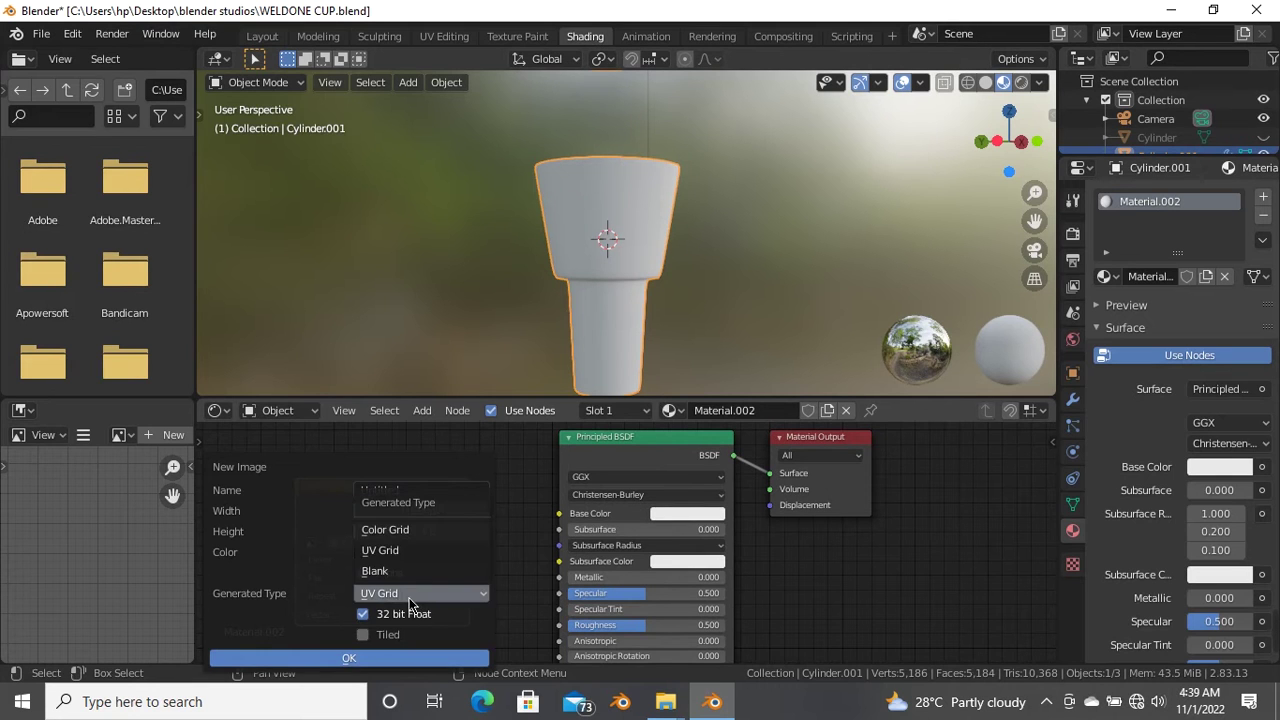
{"action": "left_click", "coordinate": [400, 654]}
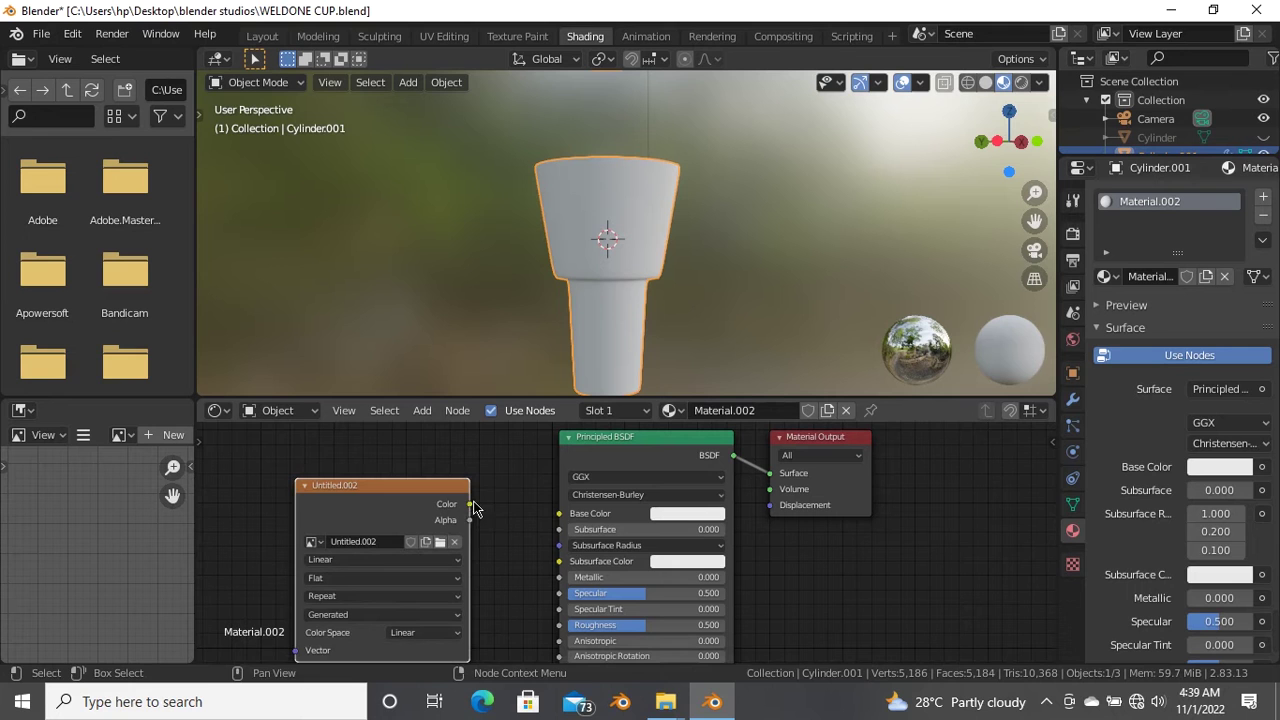
{"action": "left_click_drag", "start_coordinate": [470, 504], "coordinate": [566, 522]}
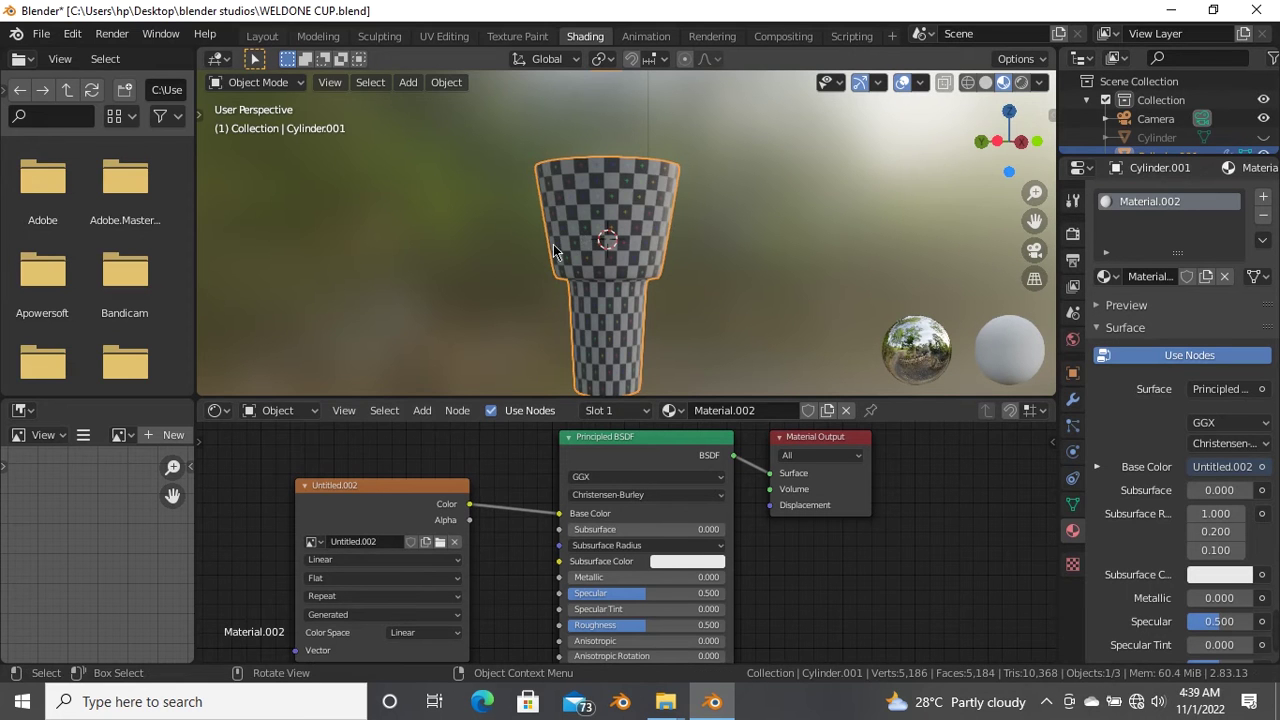
- Zoom and orbit the viewport to inspect the checker pattern on the cup
{"action": "scroll", "coordinate": [656, 189], "scroll_direction": "down", "scroll_amount": 2}
{"action": "scroll", "coordinate": [605, 248], "scroll_direction": "down", "scroll_amount": 2}
{"action": "mouse_move", "coordinate": [605, 248]}
{"action": "middle_mouse_down"}
{"action": "mouse_move", "coordinate": [550, 310]}
{"action": "mouse_move", "coordinate": [649, 269]}
{"action": "middle_mouse_up"}
{"action": "scroll", "coordinate": [649, 269], "scroll_direction": "up", "scroll_amount": 3}
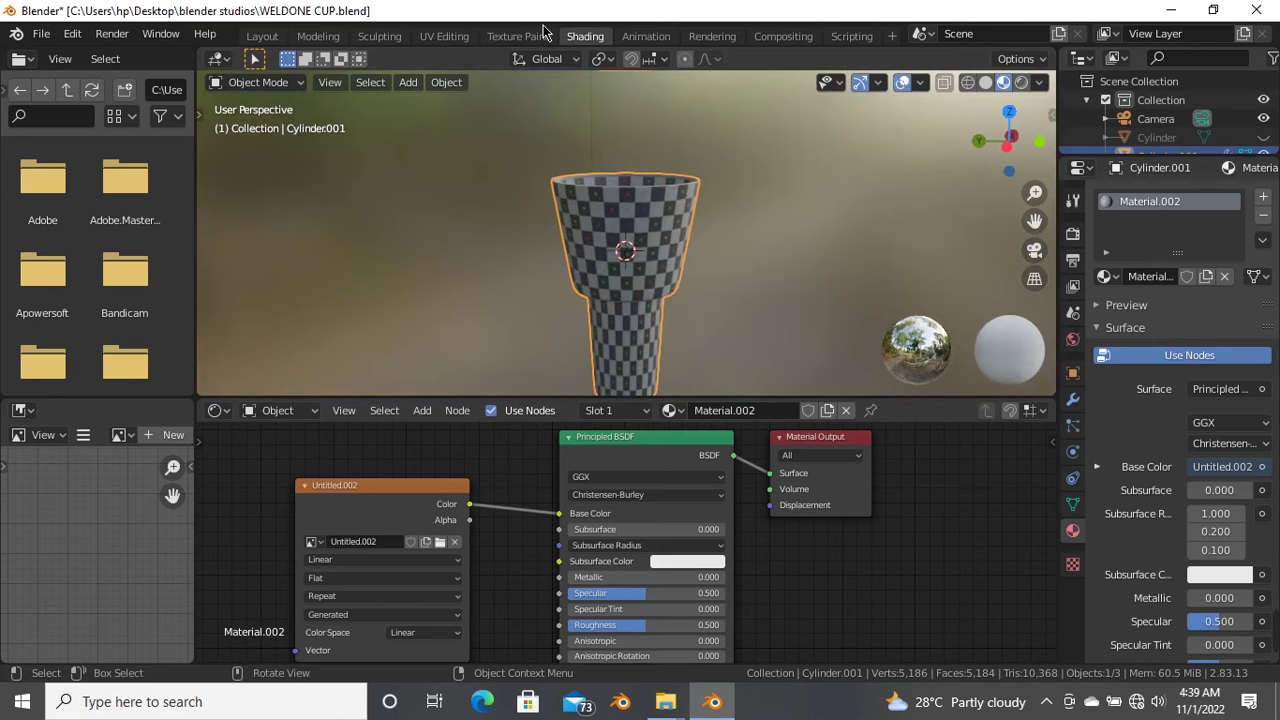
- Switch to the UV Editing workspace and orbit the cup into and around its interior
{"action": "left_click", "coordinate": [451, 38]}
{"action": "scroll", "coordinate": [367, 374], "scroll_direction": "down", "scroll_amount": 2}
{"action": "scroll", "coordinate": [374, 380], "scroll_direction": "down", "scroll_amount": 1}
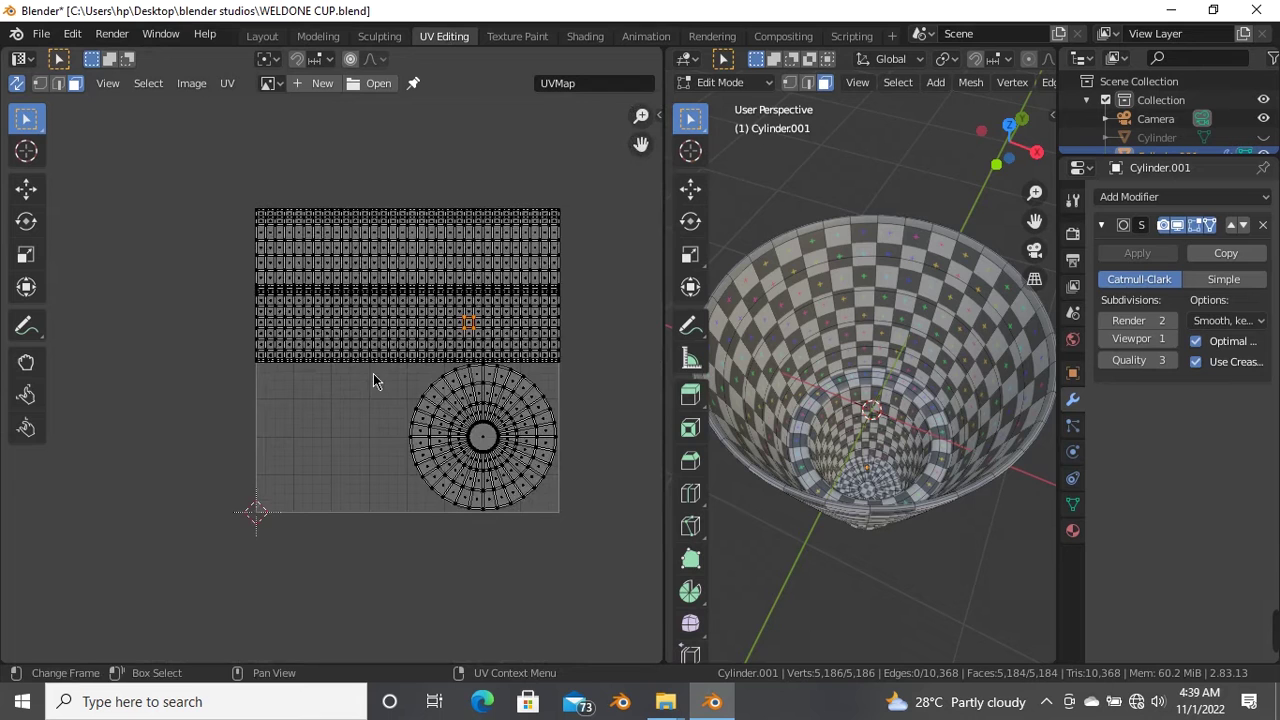
{"action": "middle_click_drag", "start_coordinate": [885, 423], "coordinate": [577, 509]}
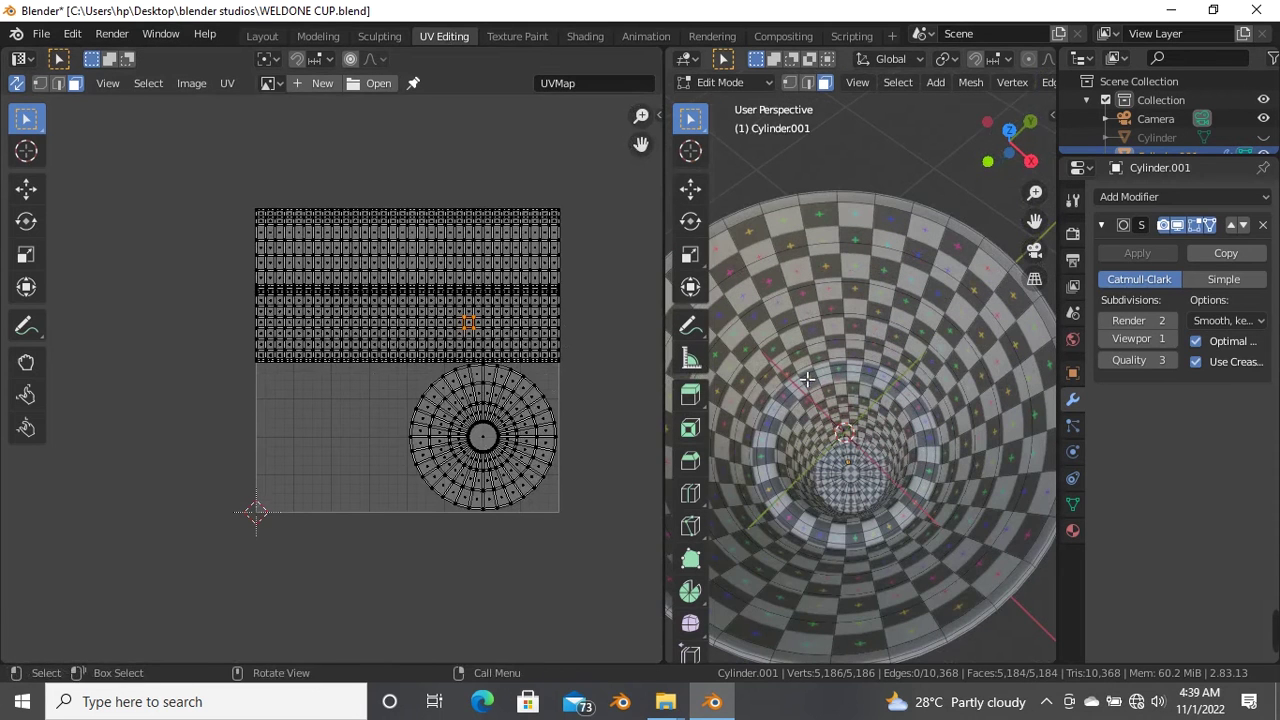
{"action": "scroll", "coordinate": [820, 400], "scroll_direction": "down", "scroll_amount": 5}
{"action": "middle_click_drag", "start_coordinate": [834, 425], "coordinate": [851, 370]}
{"action": "scroll", "coordinate": [851, 370], "scroll_direction": "up", "scroll_amount": 2}
{"action": "scroll", "coordinate": [851, 370], "scroll_direction": "down", "scroll_amount": 2}
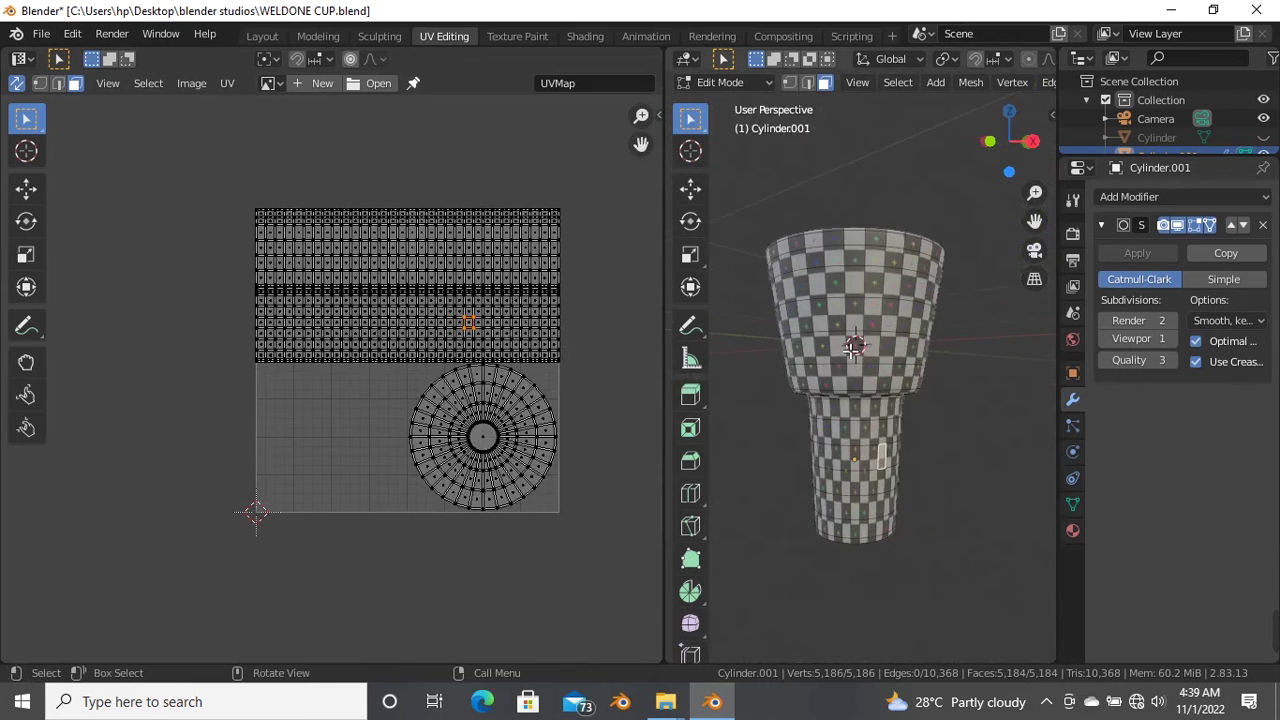
{"action": "scroll", "coordinate": [414, 366], "scroll_direction": "up", "scroll_amount": 2}
{"action": "scroll", "coordinate": [430, 366], "scroll_direction": "down", "scroll_amount": 2}
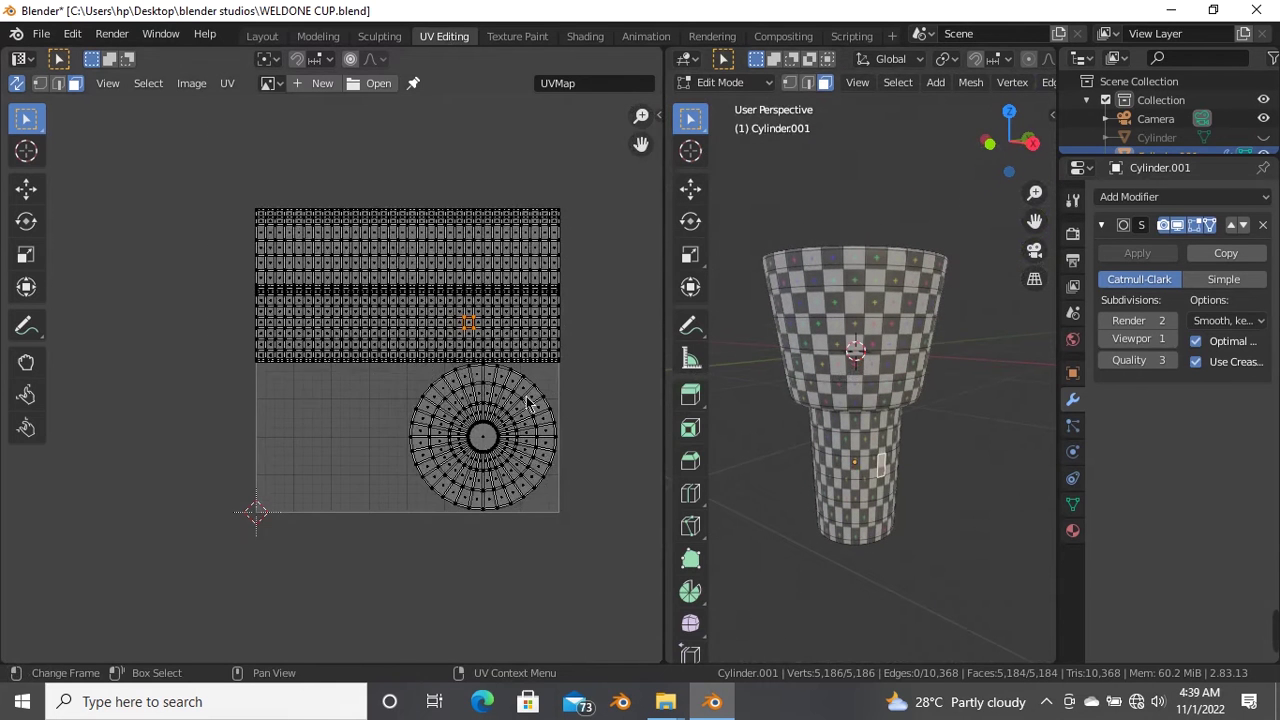
{"action": "scroll", "coordinate": [434, 366], "scroll_direction": "up", "scroll_amount": 2}
{"action": "scroll", "coordinate": [686, 395], "scroll_direction": "down", "scroll_amount": 1}
{"action": "scroll", "coordinate": [462, 400], "scroll_direction": "down", "scroll_amount": 1}
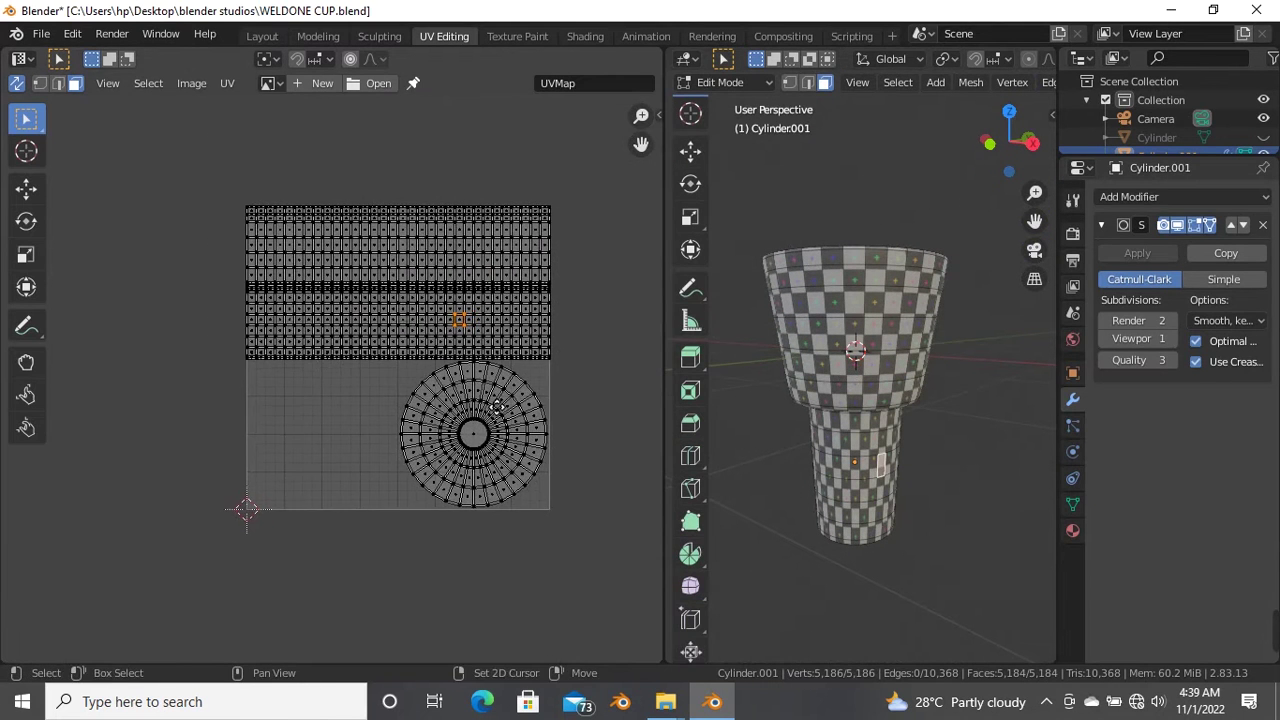
{"action": "scroll", "coordinate": [462, 400], "scroll_direction": "down", "scroll_amount": 1}
- Test selecting the centre UV ring and toggle UV Sync Selection off and back on
{"action": "left_click", "coordinate": [444, 420]}
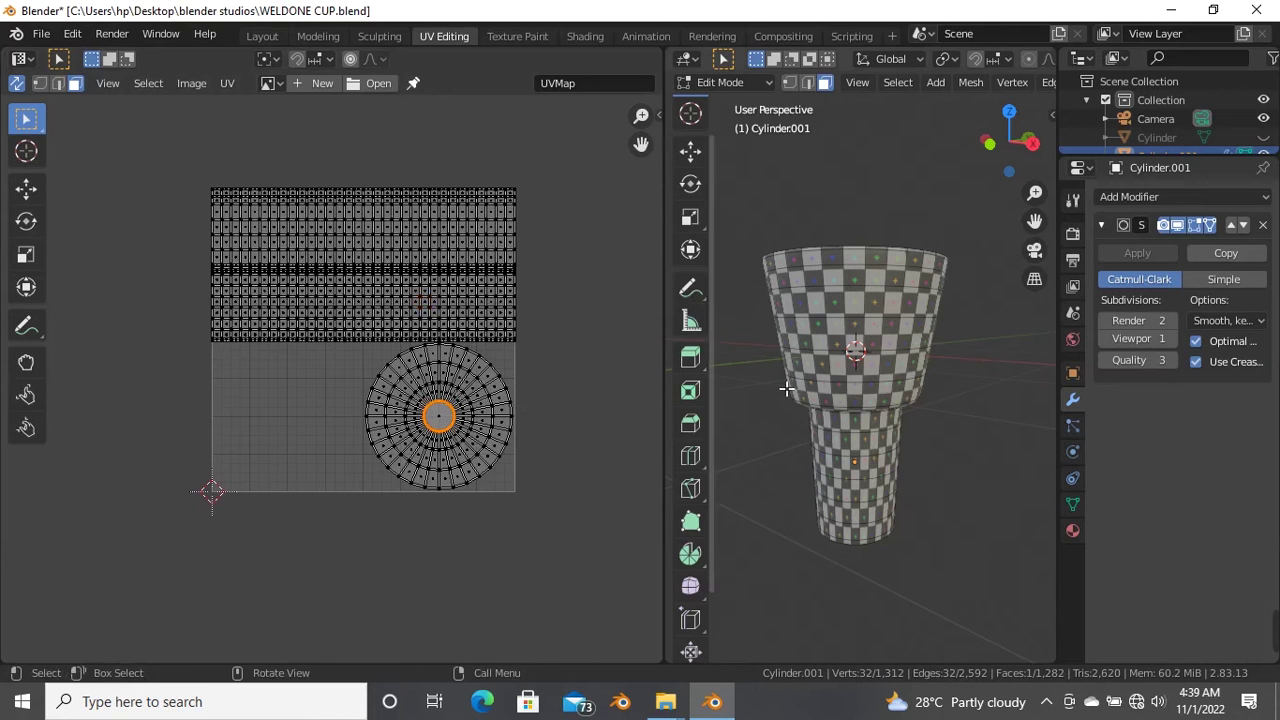
{"action": "mouse_move", "coordinate": [791, 386]}
{"action": "middle_mouse_down"}
{"action": "mouse_move", "coordinate": [857, 514]}
{"action": "mouse_move", "coordinate": [800, 380]}
{"action": "middle_mouse_up"}
{"action": "left_click", "coordinate": [272, 377]}
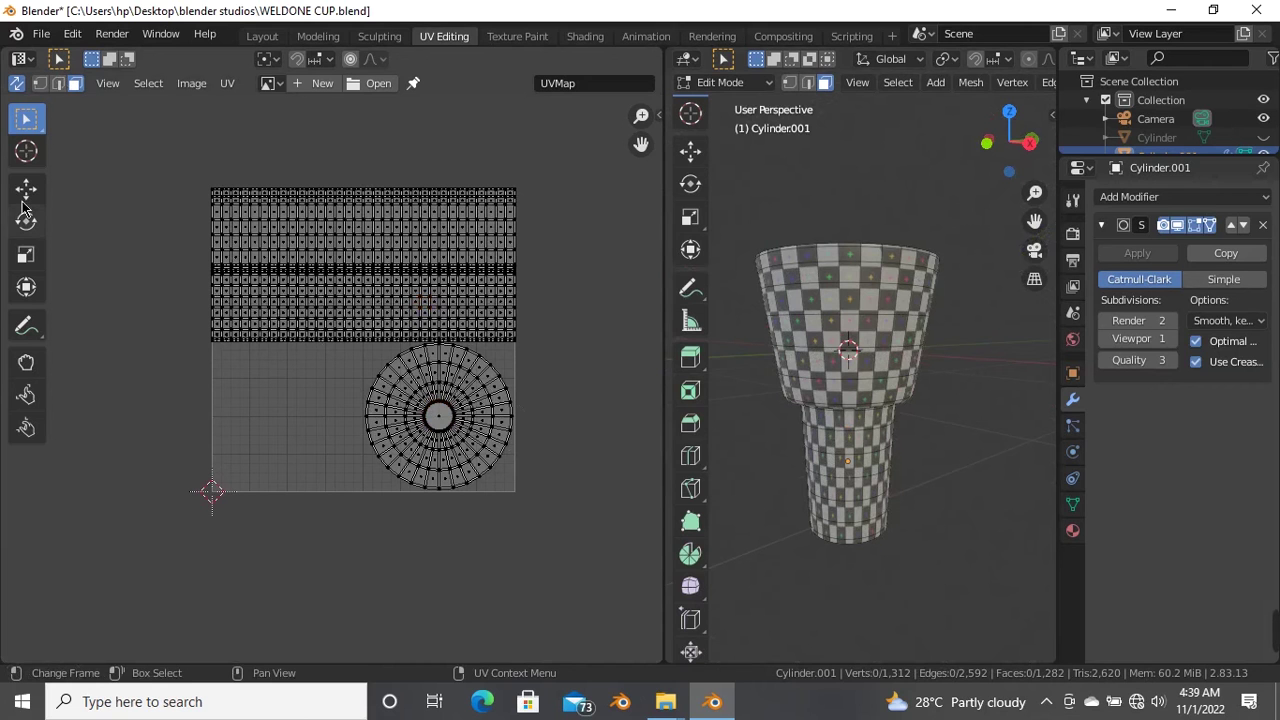
{"action": "left_click", "coordinate": [16, 83]}
{"action": "left_click", "coordinate": [16, 83]}
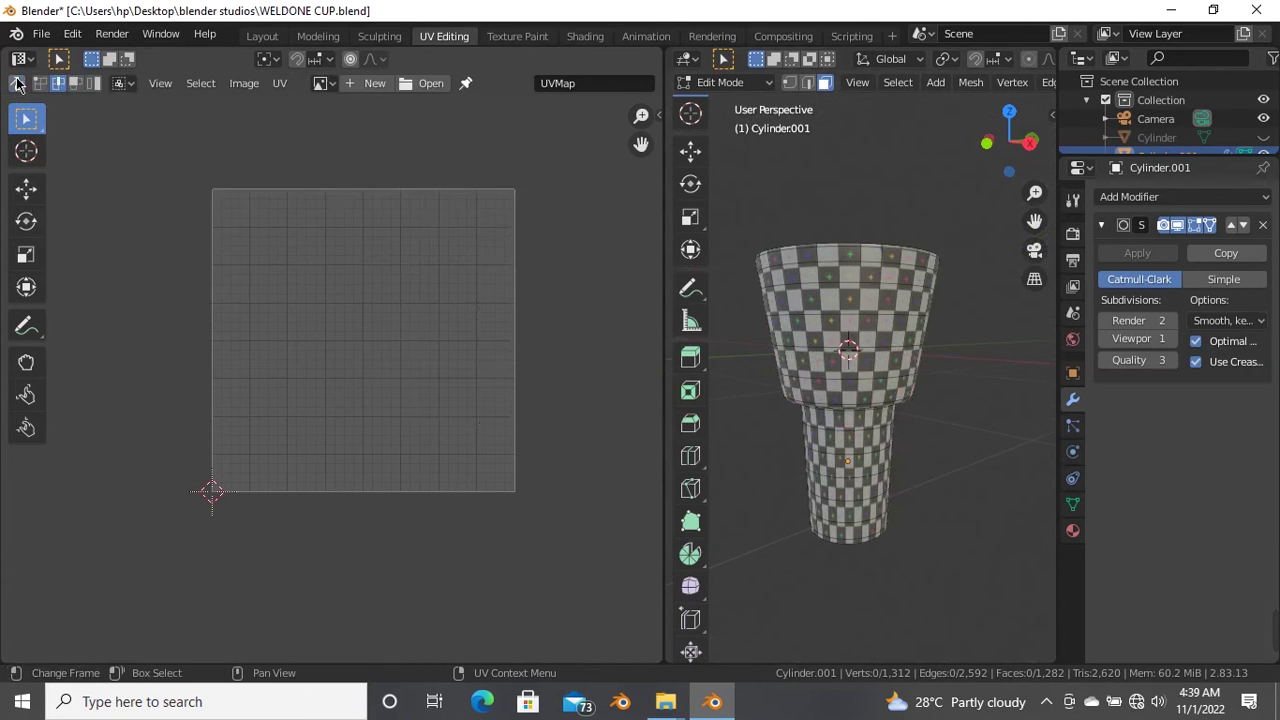
{"action": "left_click", "coordinate": [16, 83]}
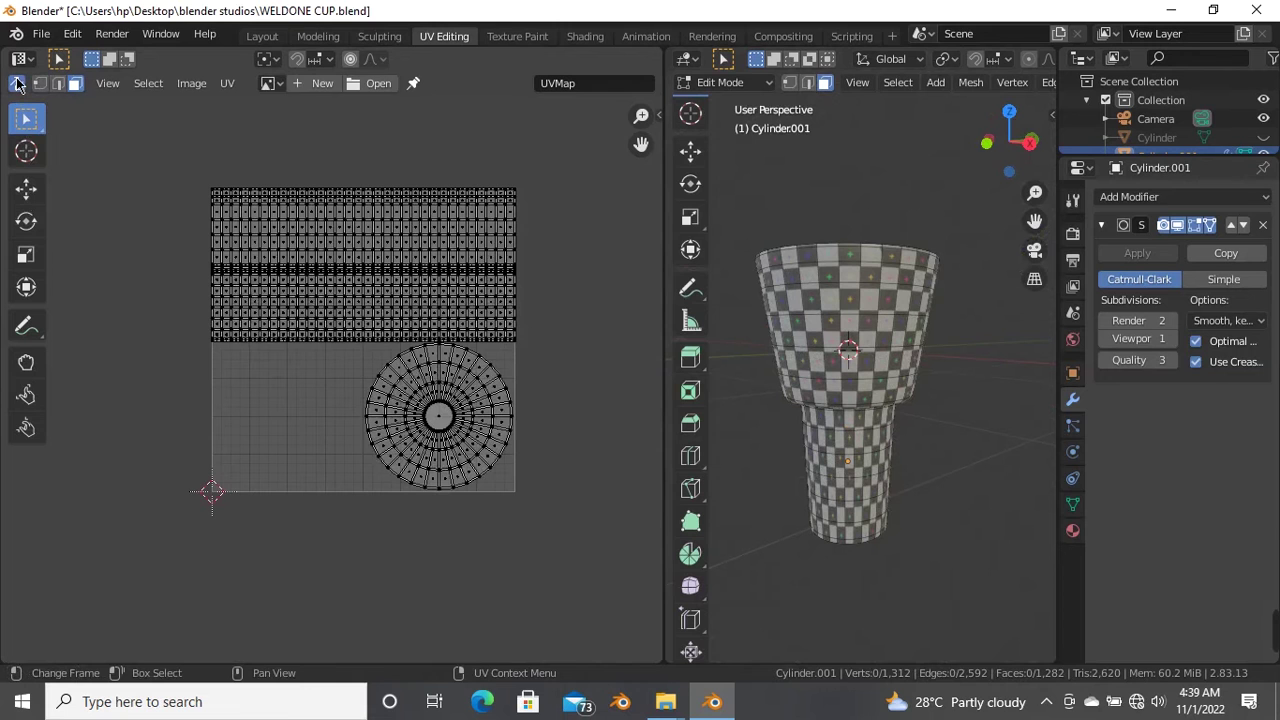
{"action": "left_click", "coordinate": [16, 83]}
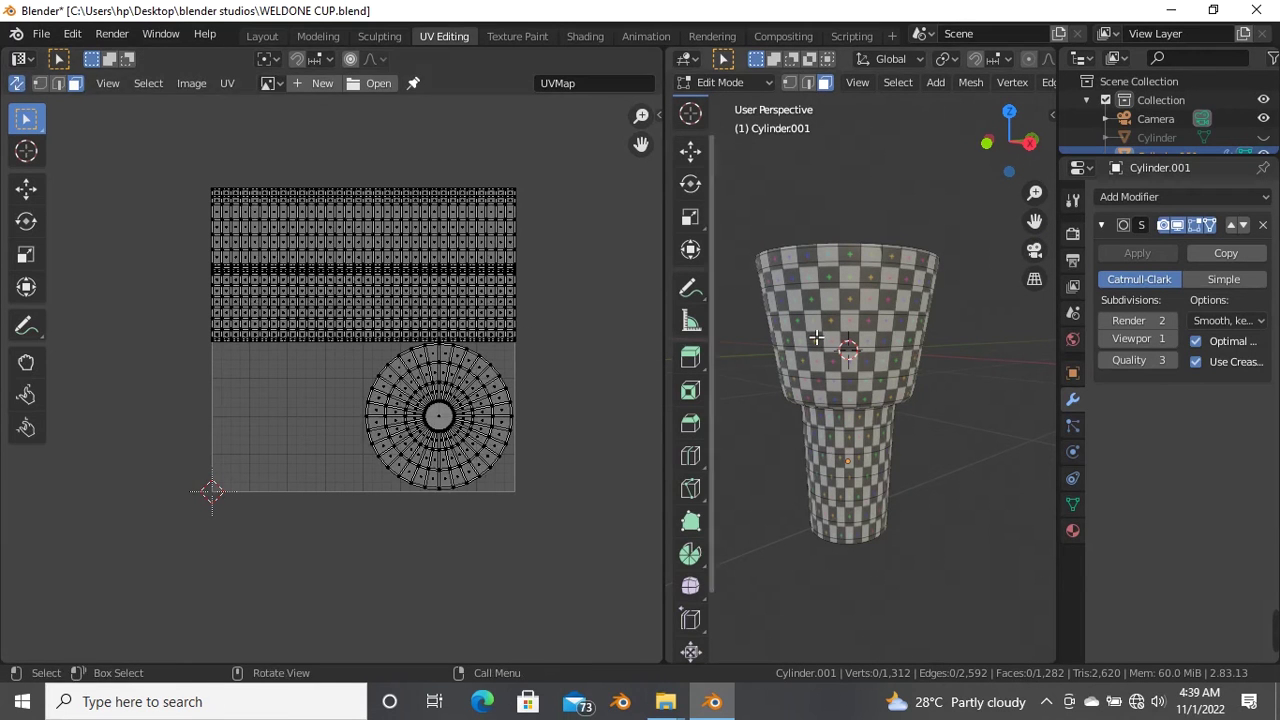
{"action": "scroll", "coordinate": [462, 432], "scroll_direction": "up", "scroll_amount": 2}
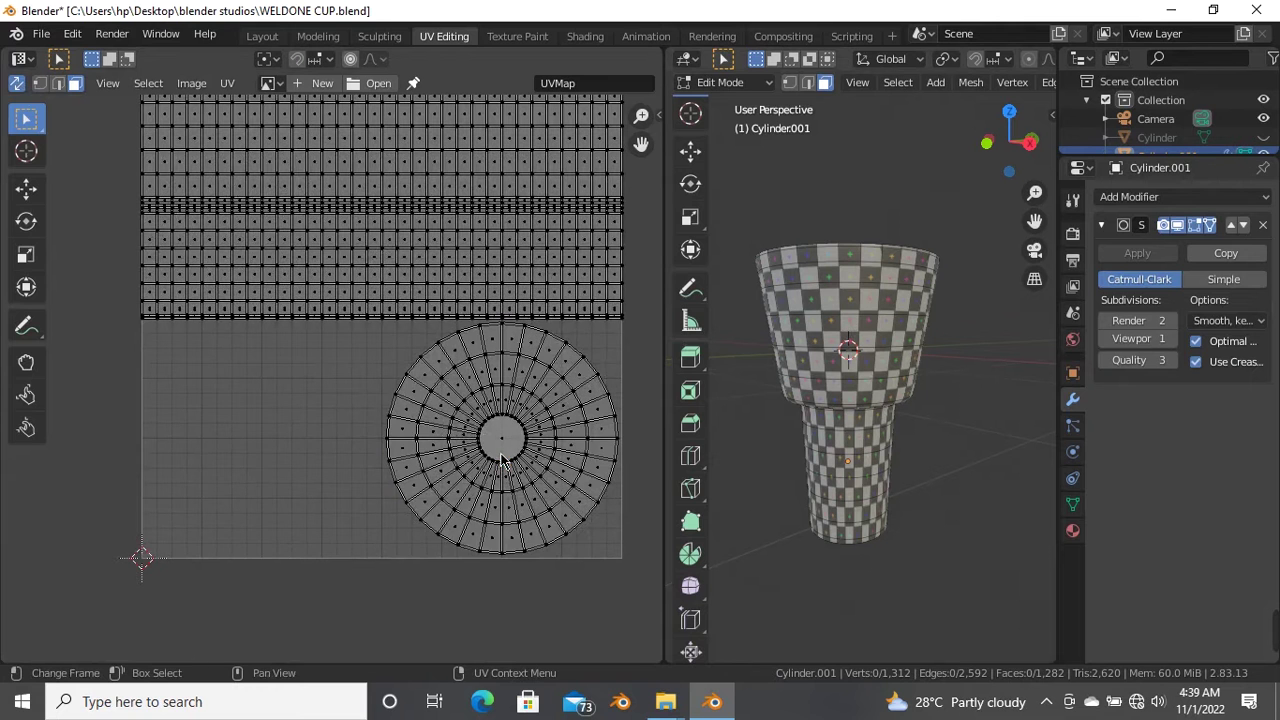
- Select the circular base island and the rectangular island with linked (L) selection
{"action": "key", "text": "l"}
{"action": "scroll", "coordinate": [500, 450], "scroll_direction": "down", "scroll_amount": 1}
{"action": "scroll", "coordinate": [480, 420], "scroll_direction": "up", "scroll_amount": 1}
{"action": "scroll", "coordinate": [430, 368], "scroll_direction": "down", "scroll_amount": 1}
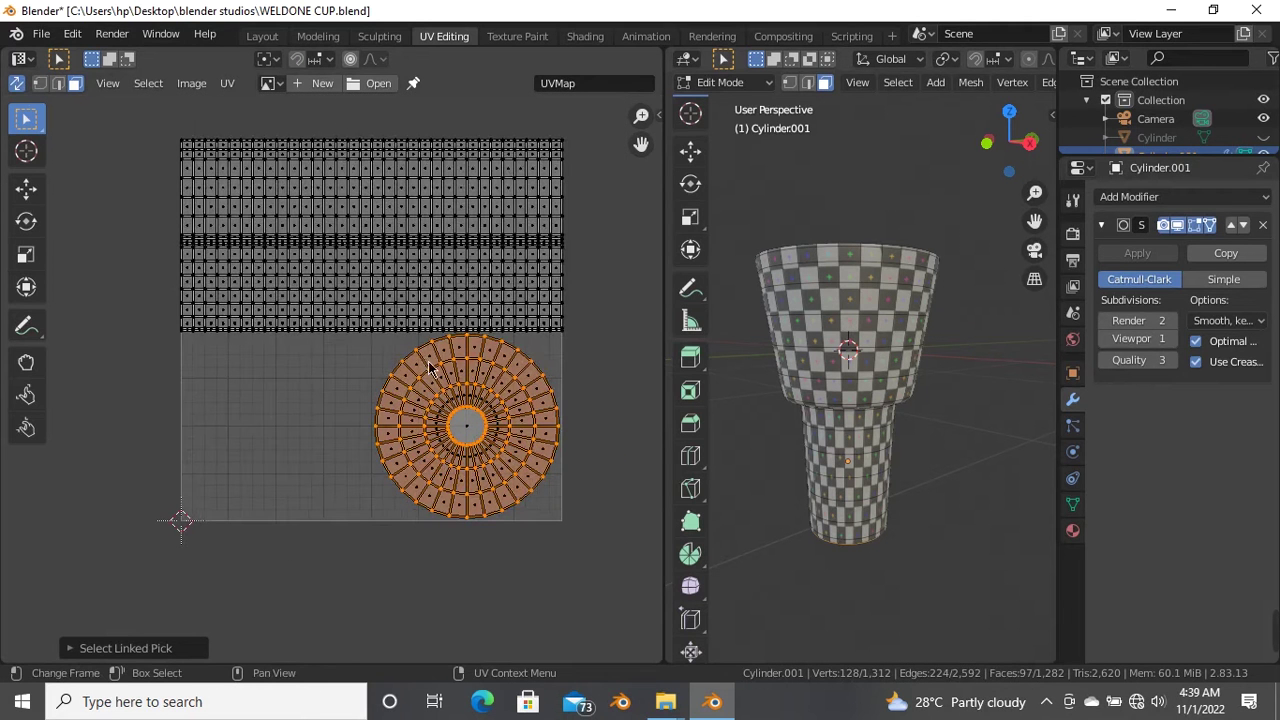
{"action": "left_click", "coordinate": [425, 282]}
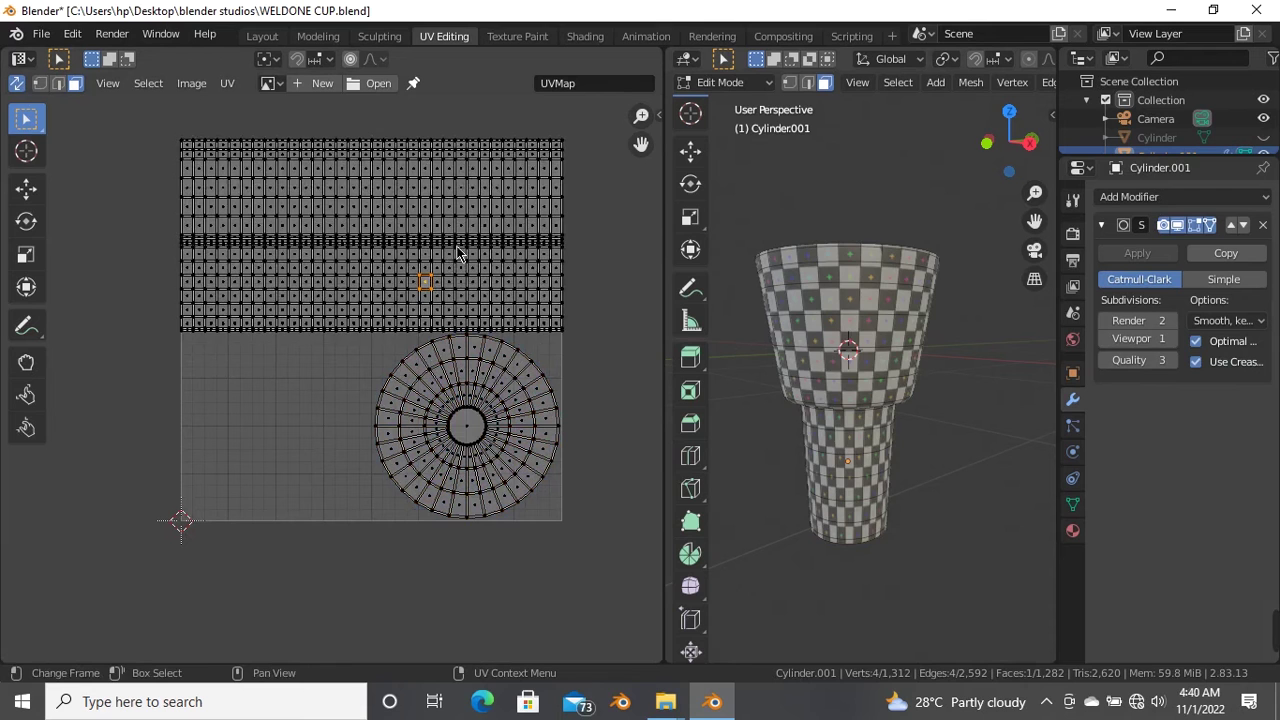
{"action": "key", "text": "l"}
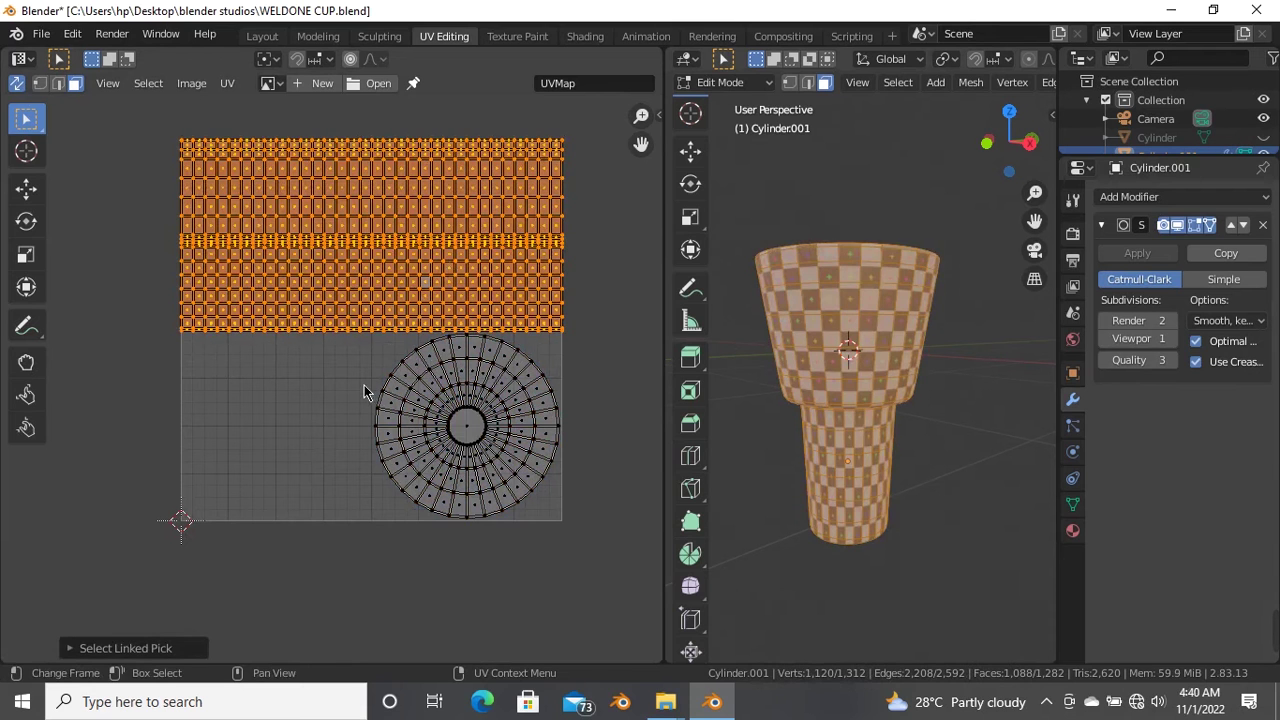
{"action": "left_click", "coordinate": [389, 401]}
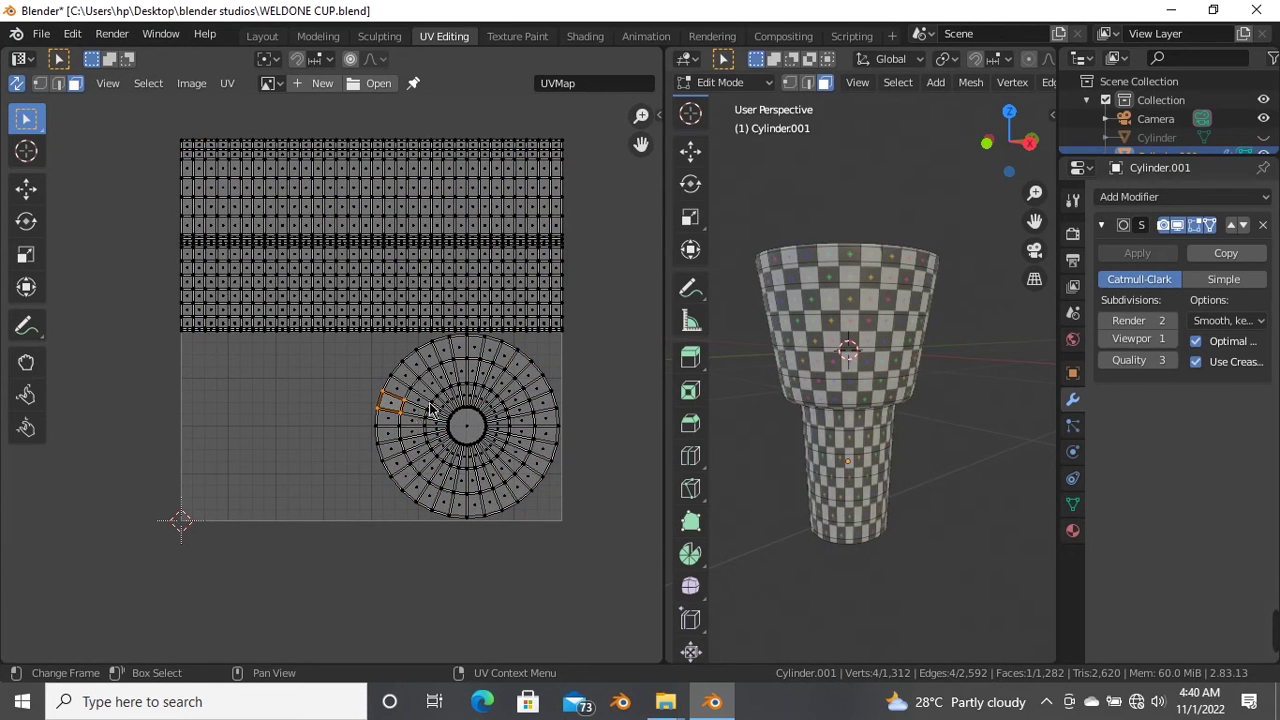
{"action": "key", "text": "l"}
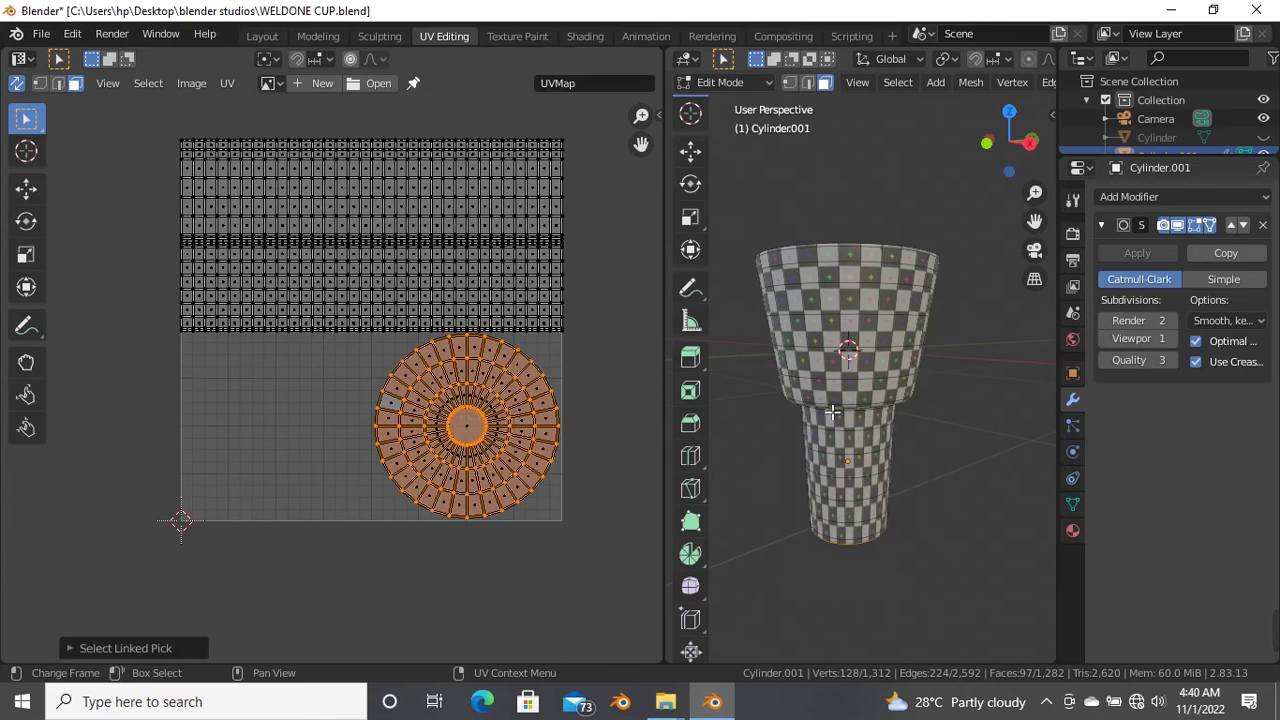
{"action": "middle_click_drag", "start_coordinate": [832, 412], "coordinate": [854, 395]}
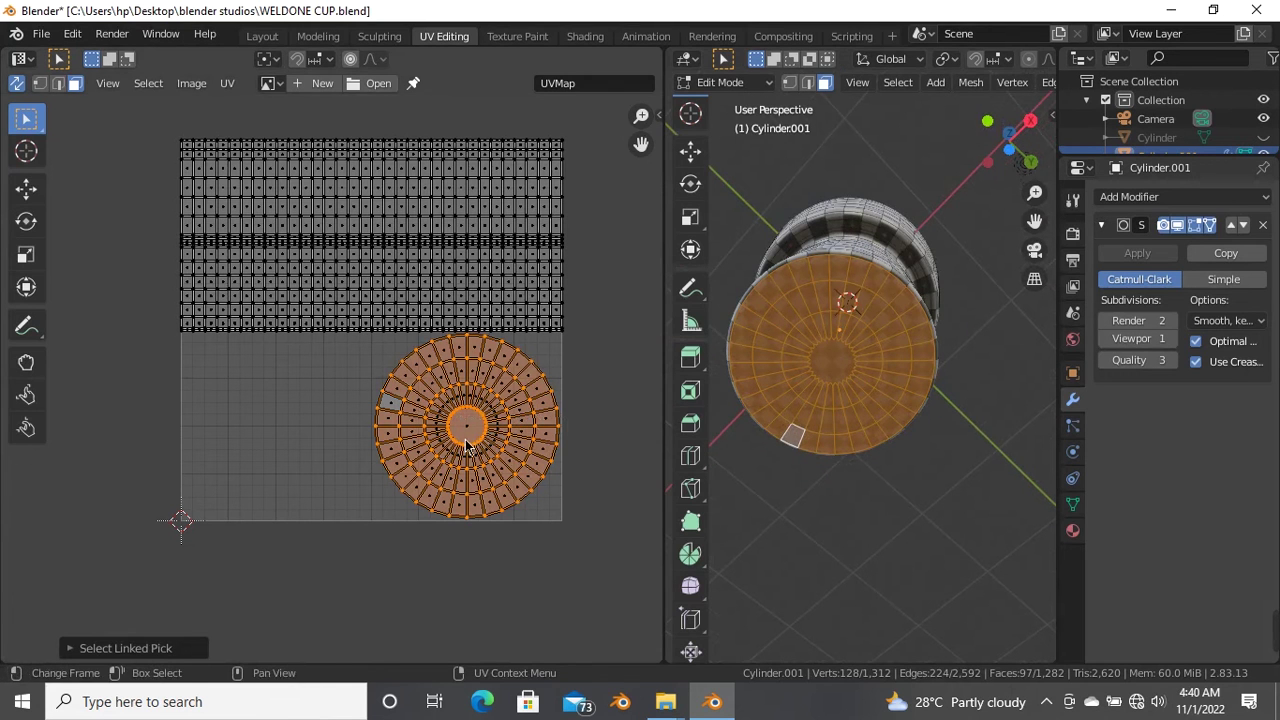
- Move one circular island into the lower-left of UV space and select the right one
{"action": "key", "text": "g"}
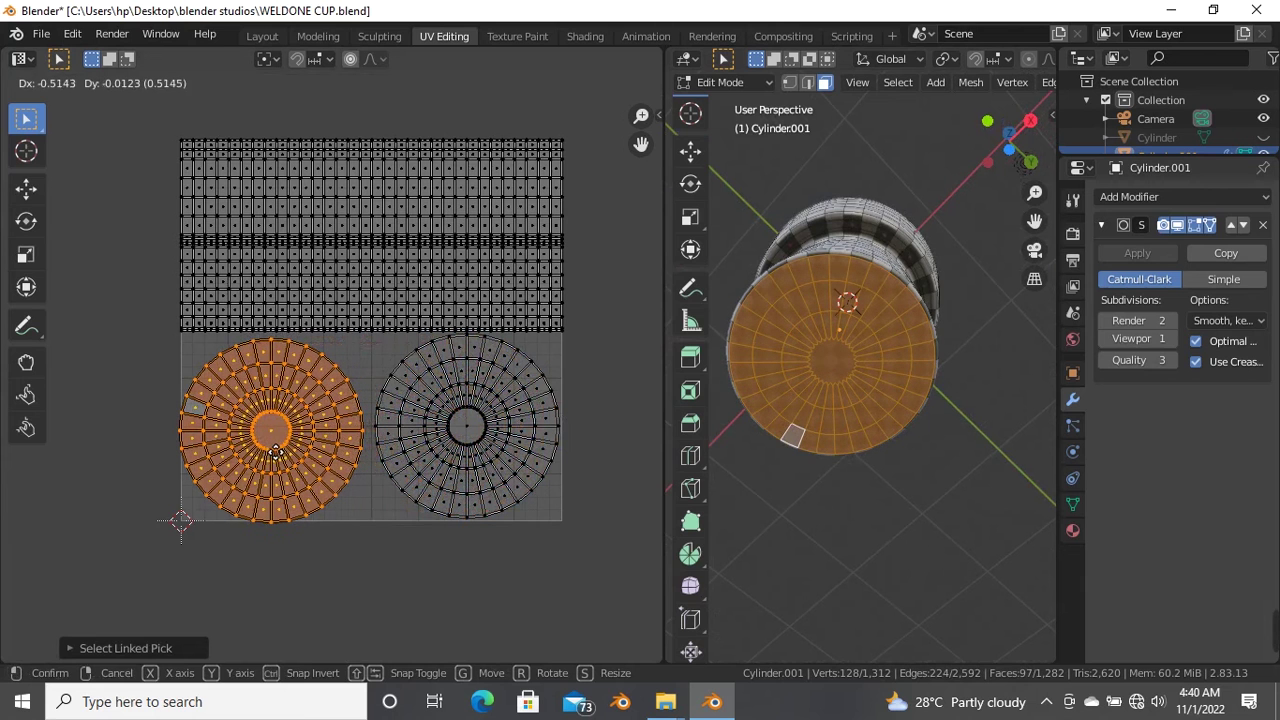
{"action": "left_click", "coordinate": [266, 452]}
{"action": "left_click", "coordinate": [457, 437]}
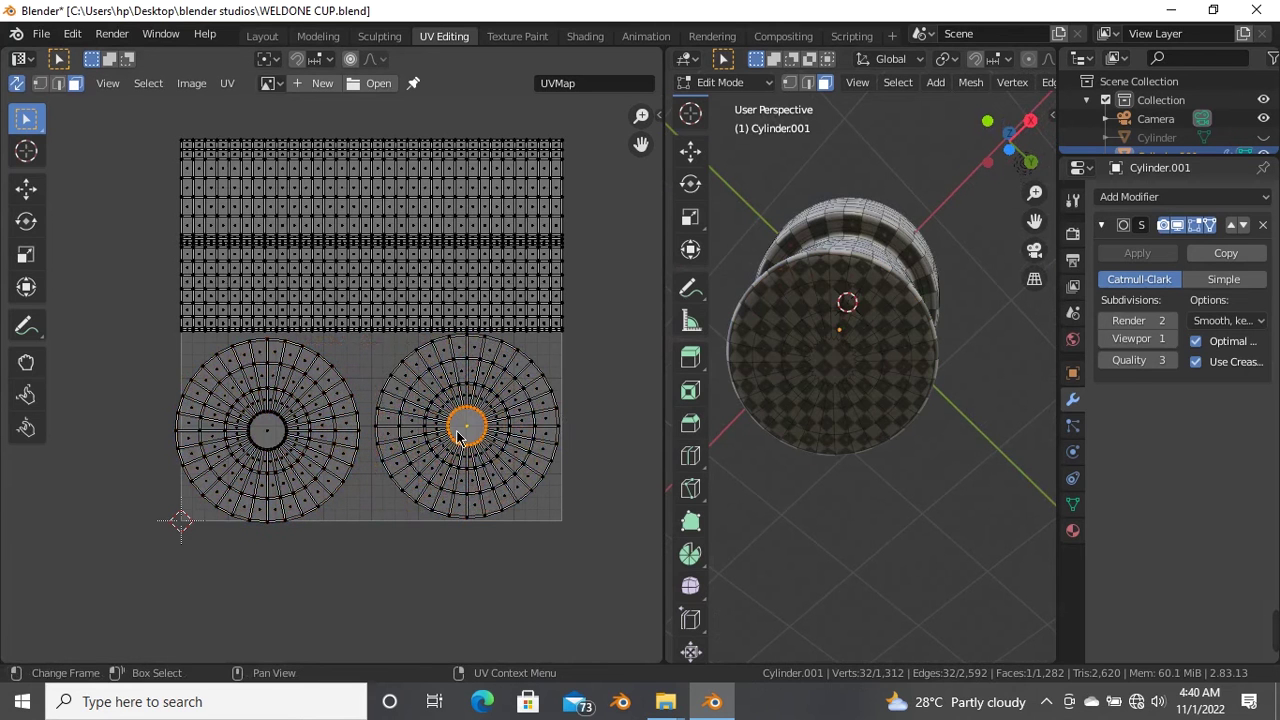
{"action": "key", "text": "l"}
{"action": "mouse_move", "coordinate": [871, 343]}
{"action": "middle_mouse_down"}
{"action": "mouse_move", "coordinate": [838, 467]}
{"action": "mouse_move", "coordinate": [840, 560]}
{"action": "middle_mouse_up"}
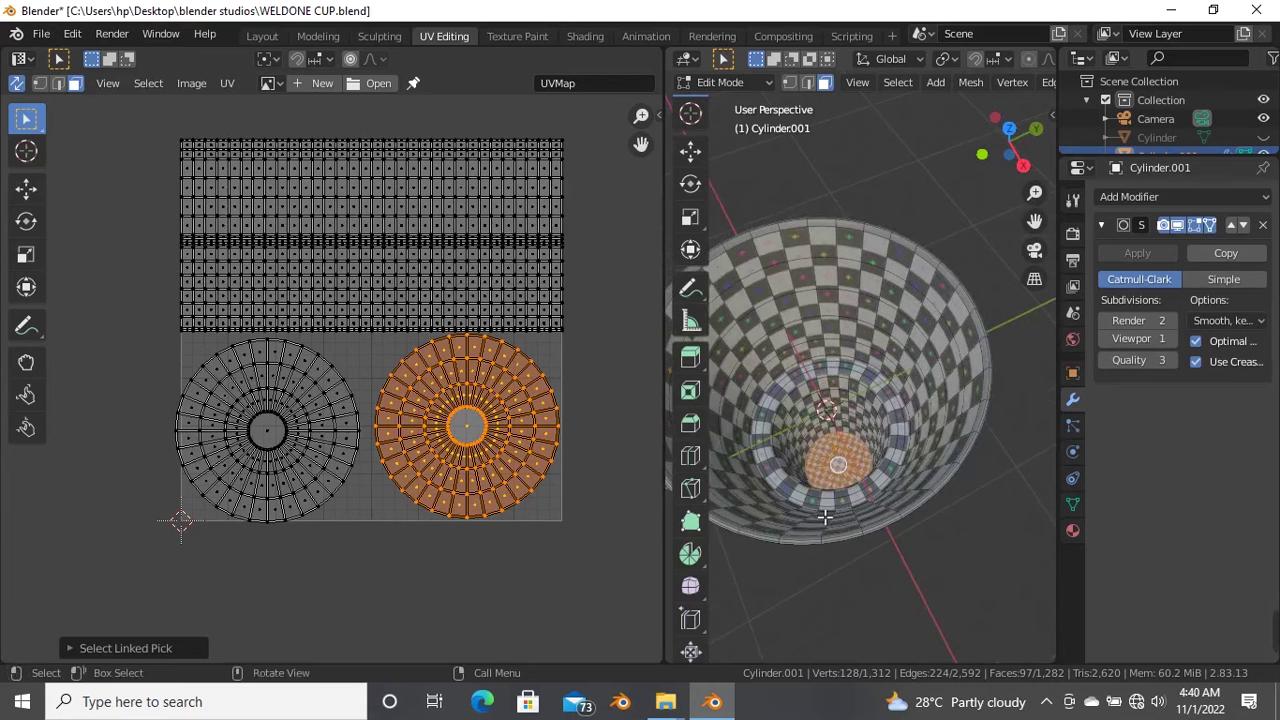
{"action": "middle_click_drag", "start_coordinate": [859, 463], "coordinate": [860, 330]}
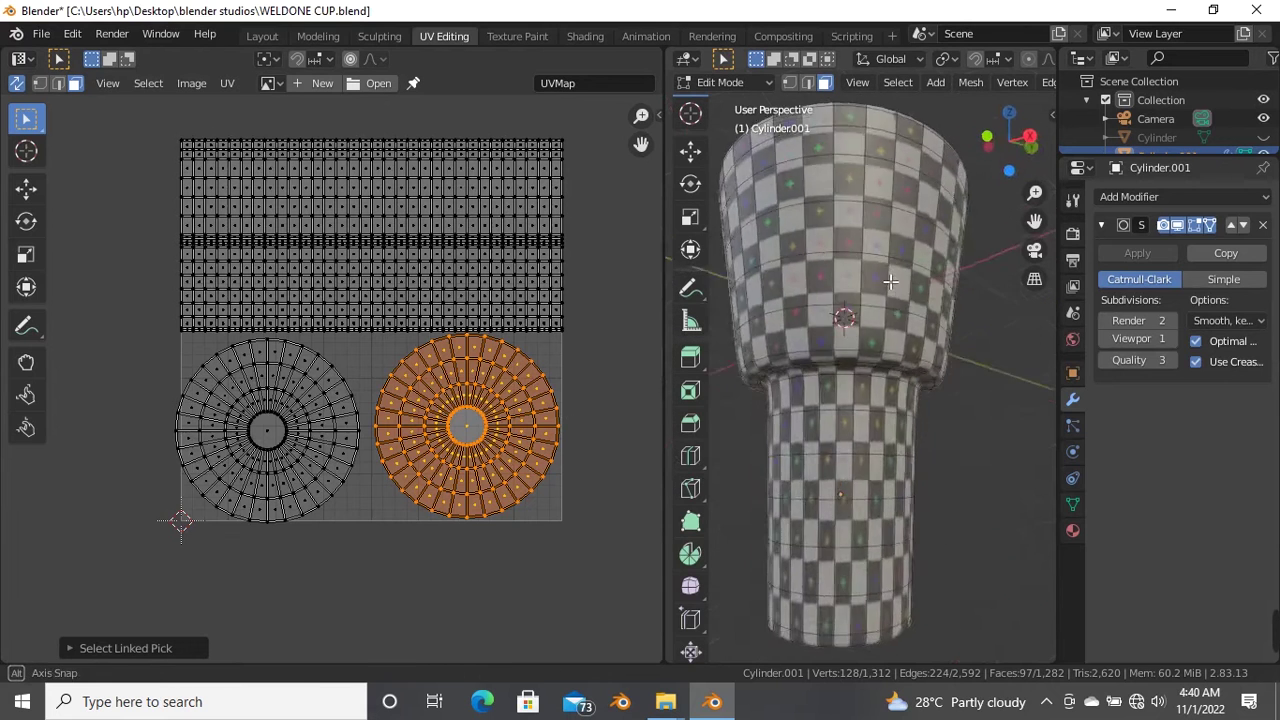
- Scale both circular islands down and move them into the lower-left corner
{"action": "left_click", "coordinate": [278, 442]}
{"action": "key", "text": "l"}
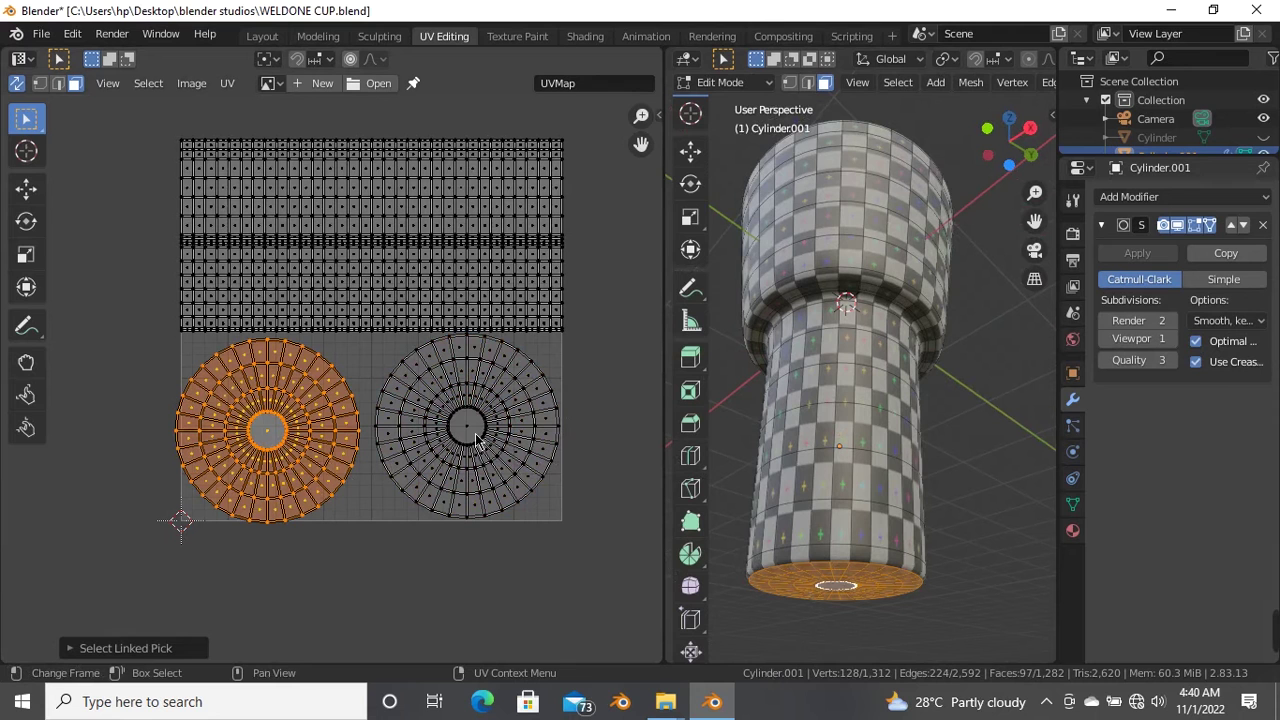
{"action": "key", "text": "l"}
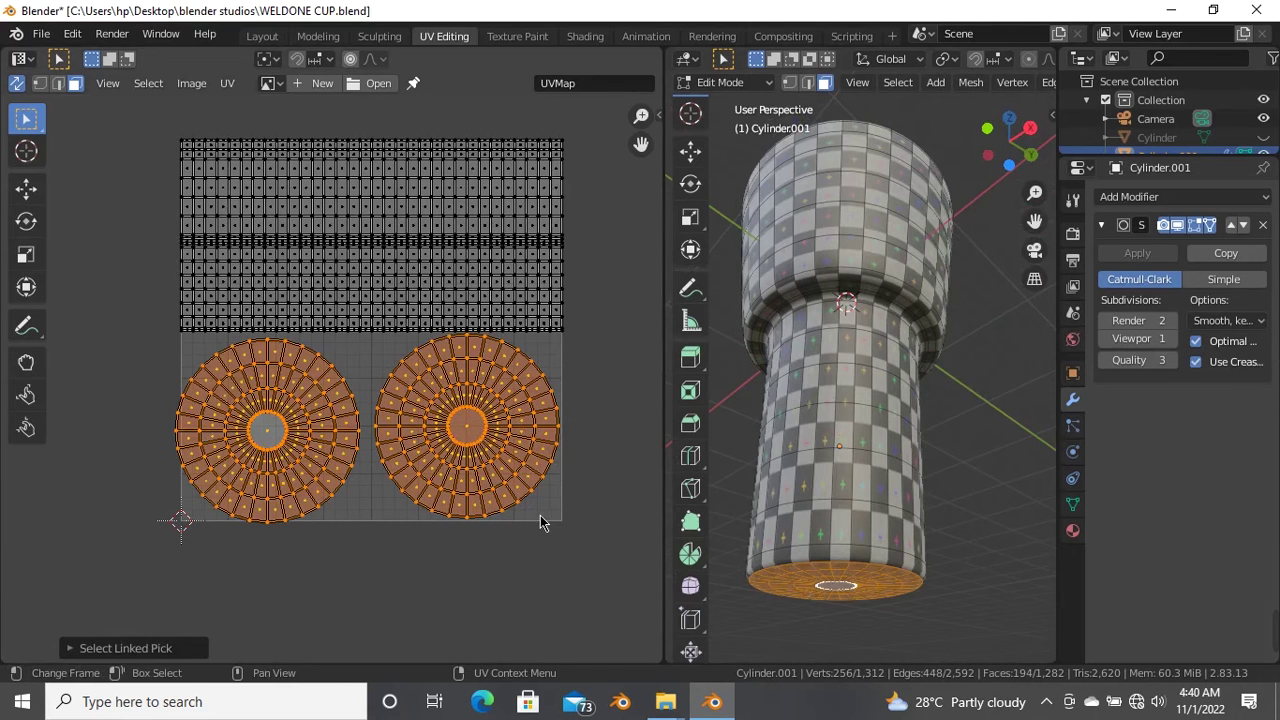
{"action": "key", "text": "s"}
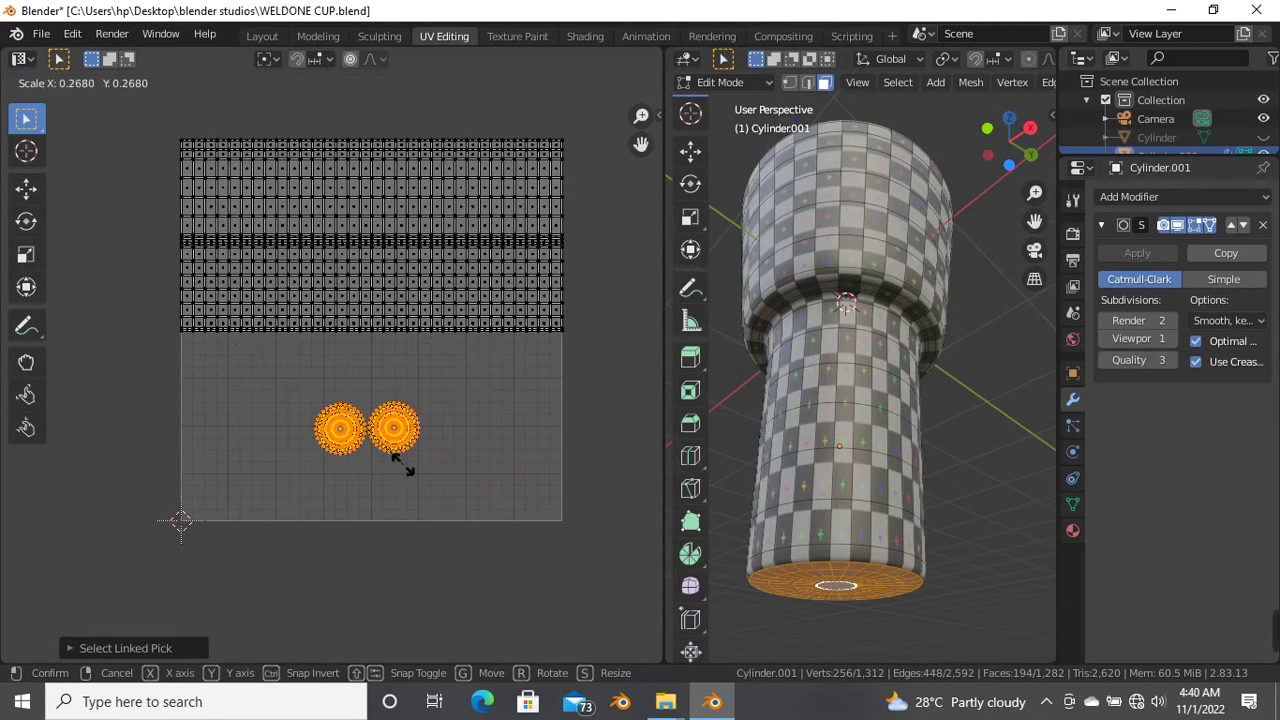
{"action": "left_click", "coordinate": [404, 464]}
{"action": "key", "text": "g"}
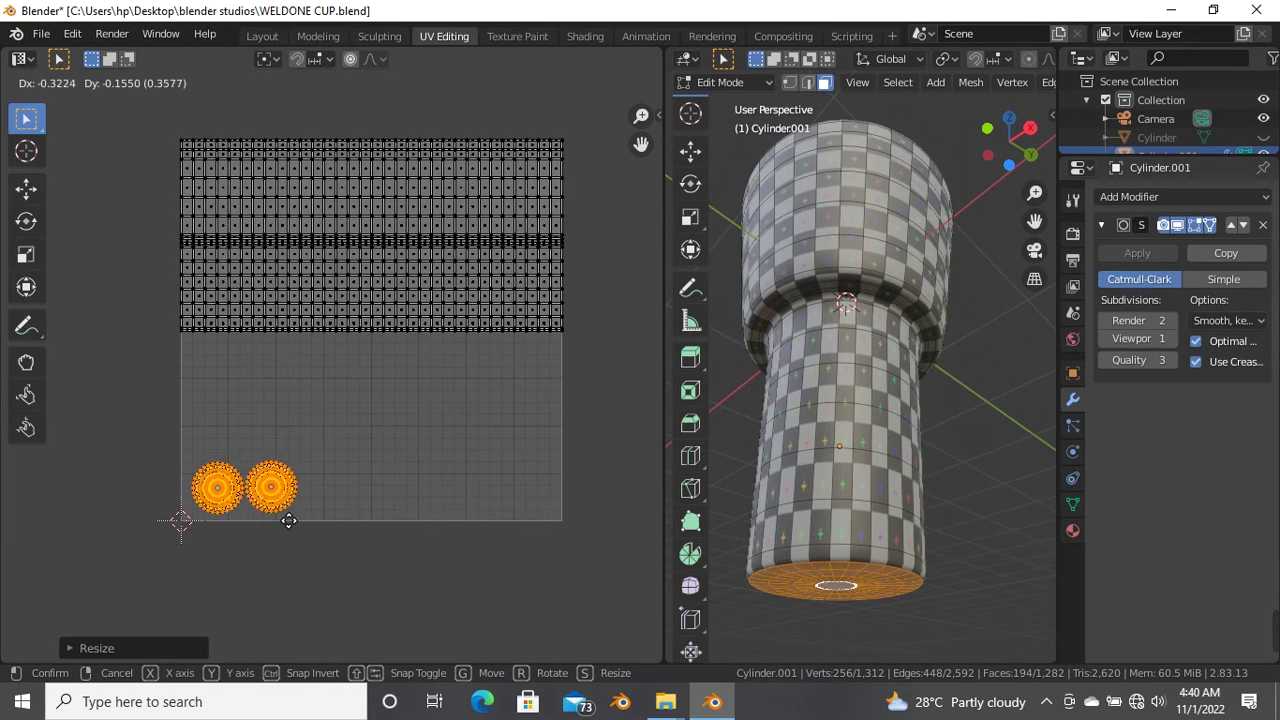
{"action": "left_click", "coordinate": [288, 522]}
{"action": "middle_click_drag", "start_coordinate": [840, 520], "coordinate": [835, 553]}
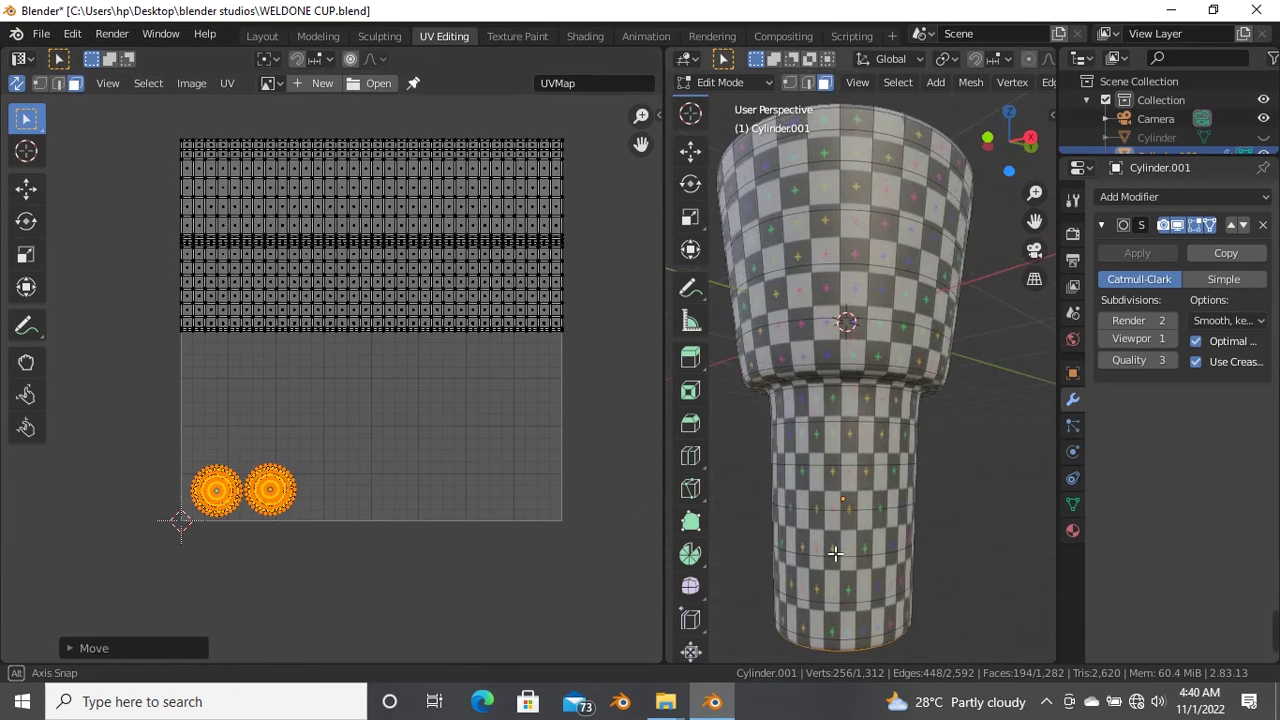
{"action": "left_click", "coordinate": [466, 263]}
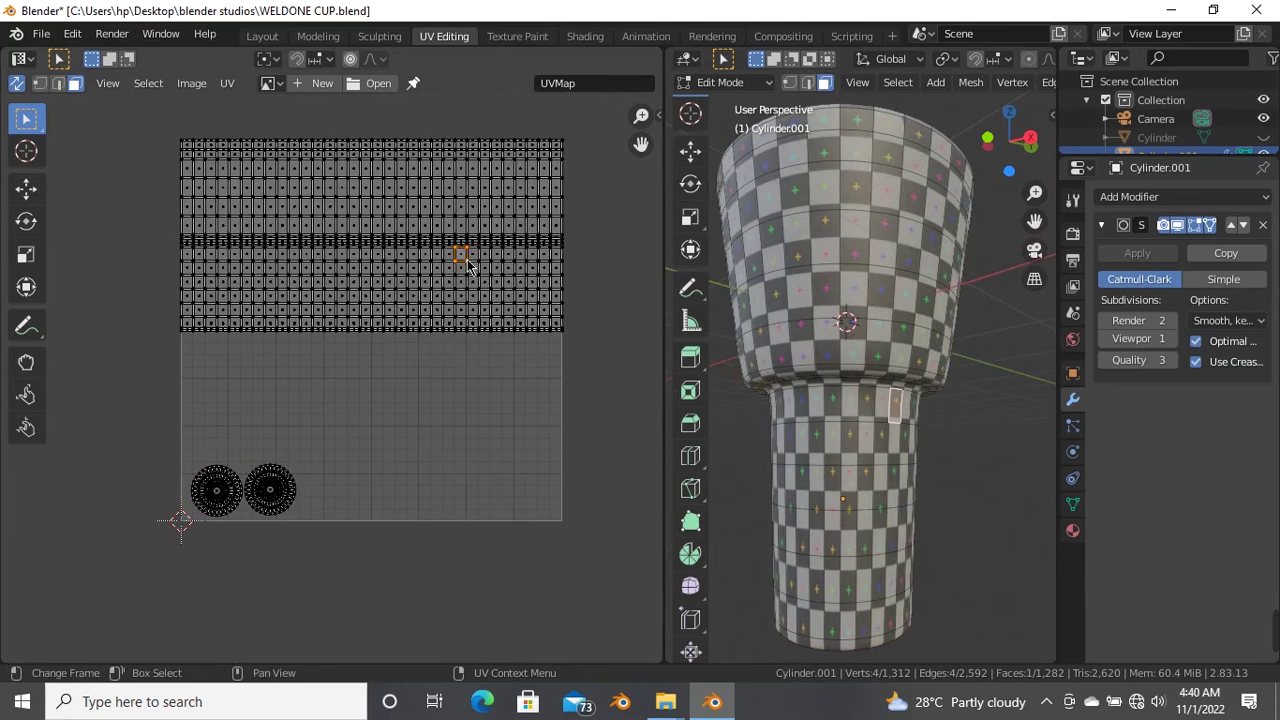
- Select the rectangular side island and move it along the top of the UV square
{"action": "key", "text": "l"}
{"action": "mouse_move", "coordinate": [814, 385]}
{"action": "middle_mouse_down"}
{"action": "mouse_move", "coordinate": [887, 590]}
{"action": "mouse_move", "coordinate": [874, 631]}
{"action": "mouse_move", "coordinate": [874, 606]}
{"action": "mouse_move", "coordinate": [797, 510]}
{"action": "middle_mouse_up"}
{"action": "scroll", "coordinate": [468, 398], "scroll_direction": "up", "scroll_amount": 1}
{"action": "left_click", "coordinate": [466, 398]}
{"action": "scroll", "coordinate": [480, 330], "scroll_direction": "up", "scroll_amount": 1}
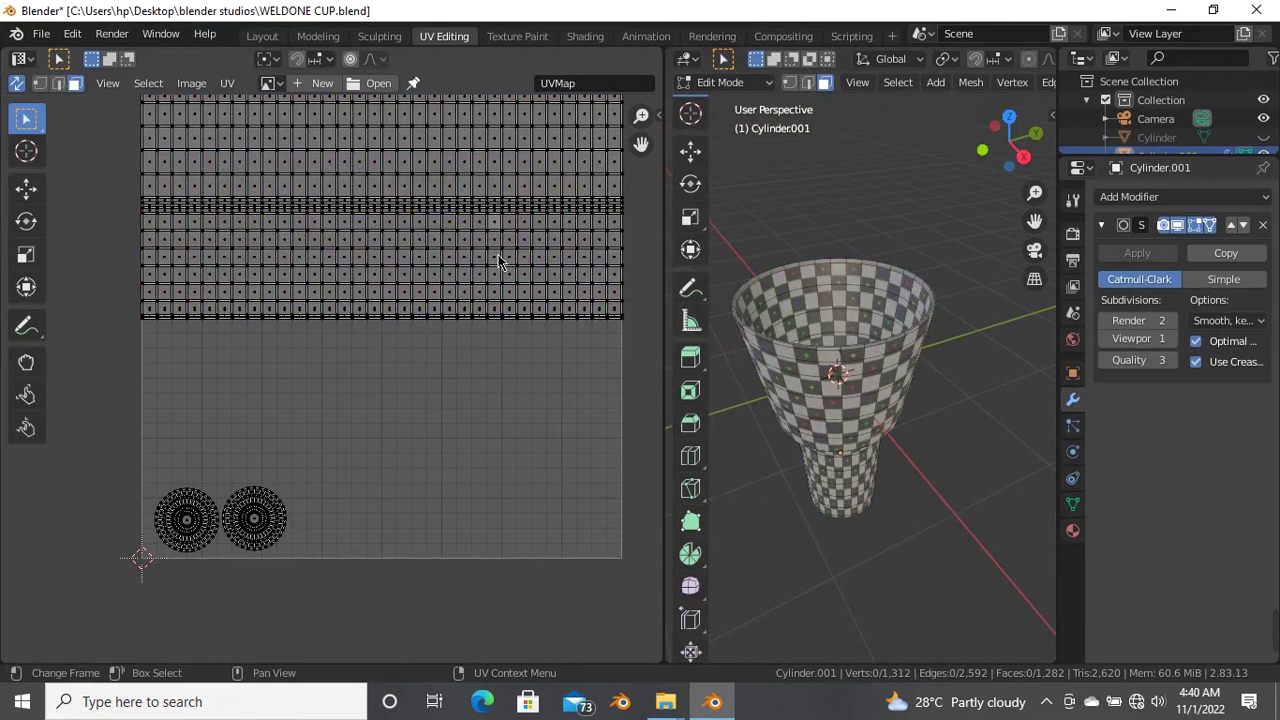
{"action": "key", "text": "l"}
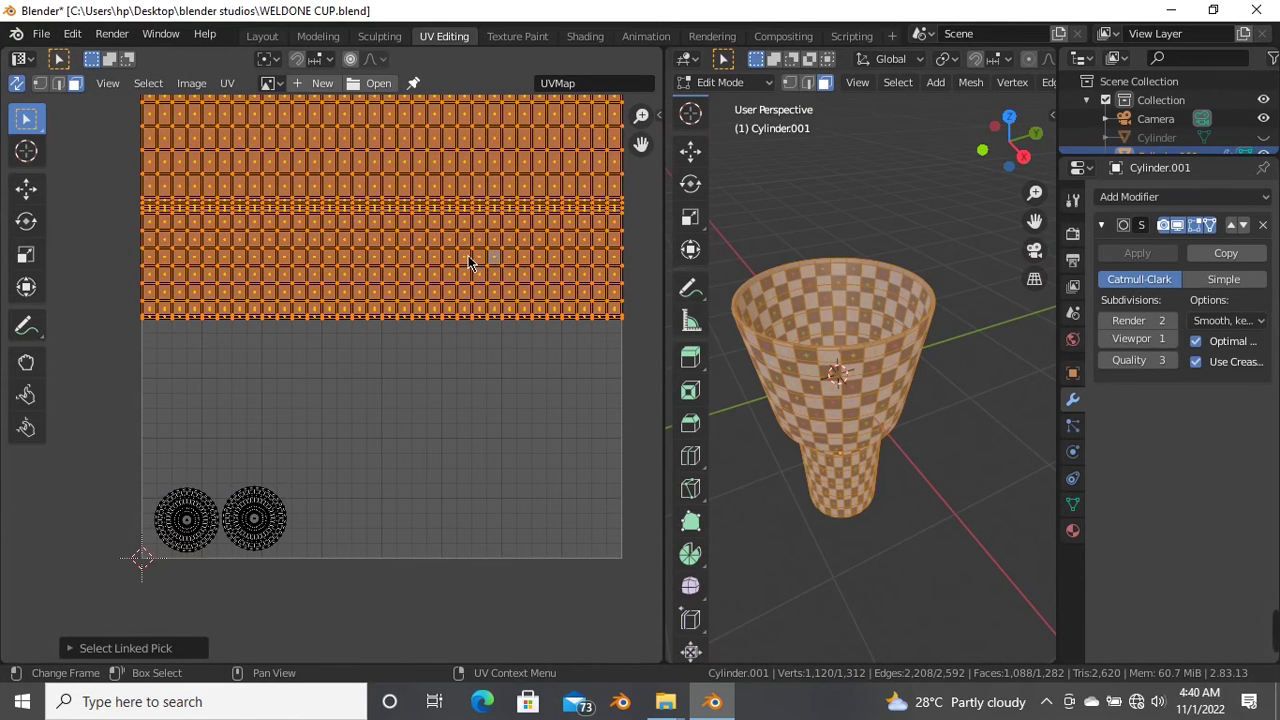
{"action": "key", "text": "g"}
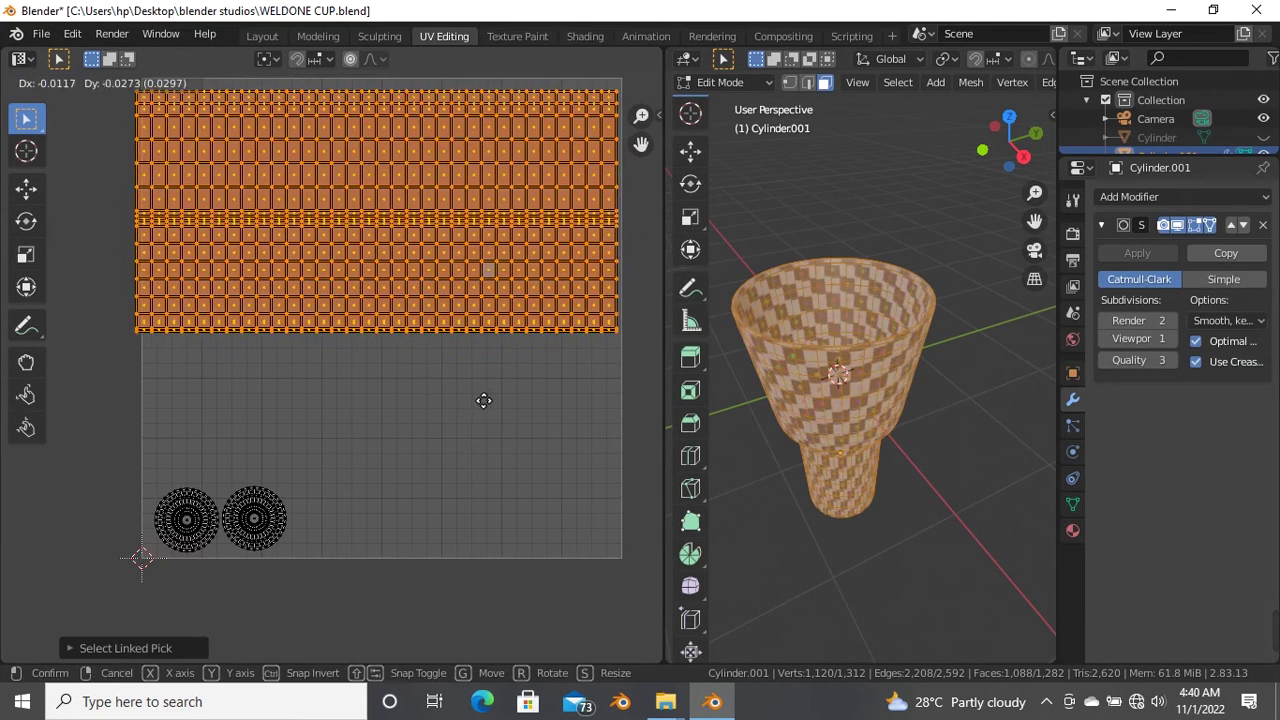
{"action": "left_click", "coordinate": [472, 263]}
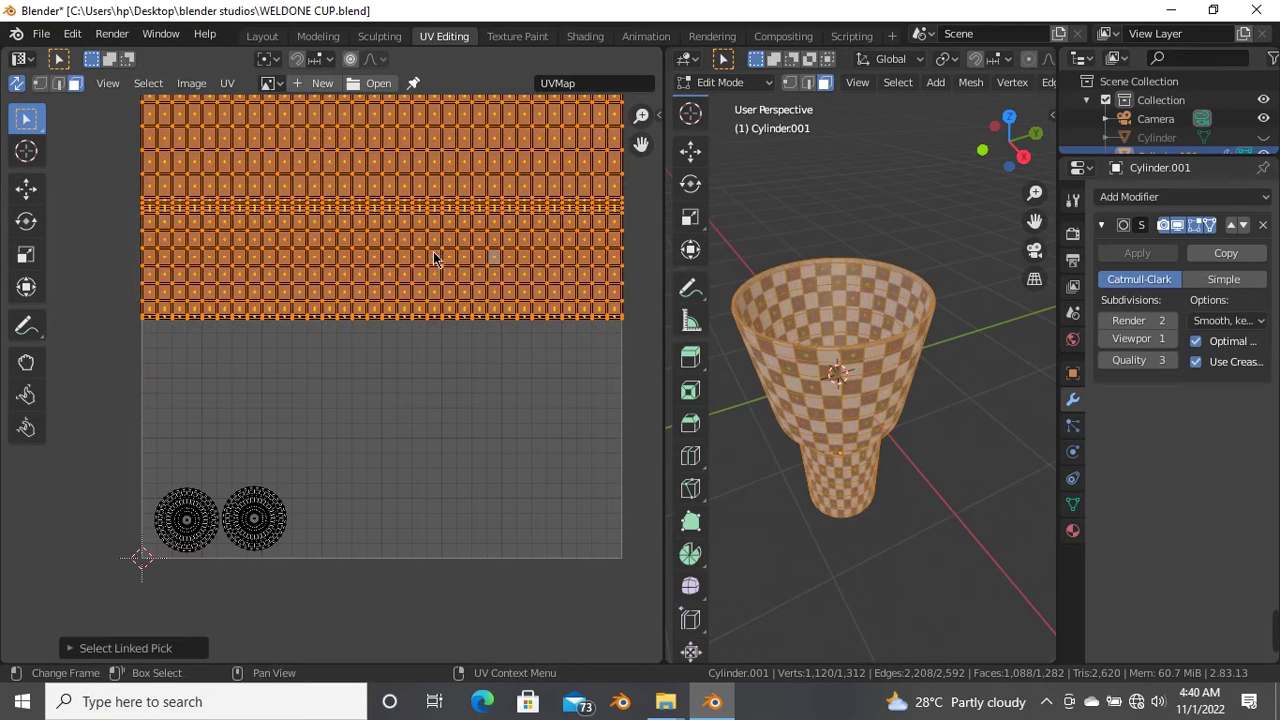
{"action": "mouse_move", "coordinate": [743, 414]}
{"action": "middle_mouse_down"}
{"action": "mouse_move", "coordinate": [827, 432]}
{"action": "mouse_move", "coordinate": [752, 363]}
{"action": "mouse_move", "coordinate": [867, 504]}
{"action": "middle_mouse_up"}
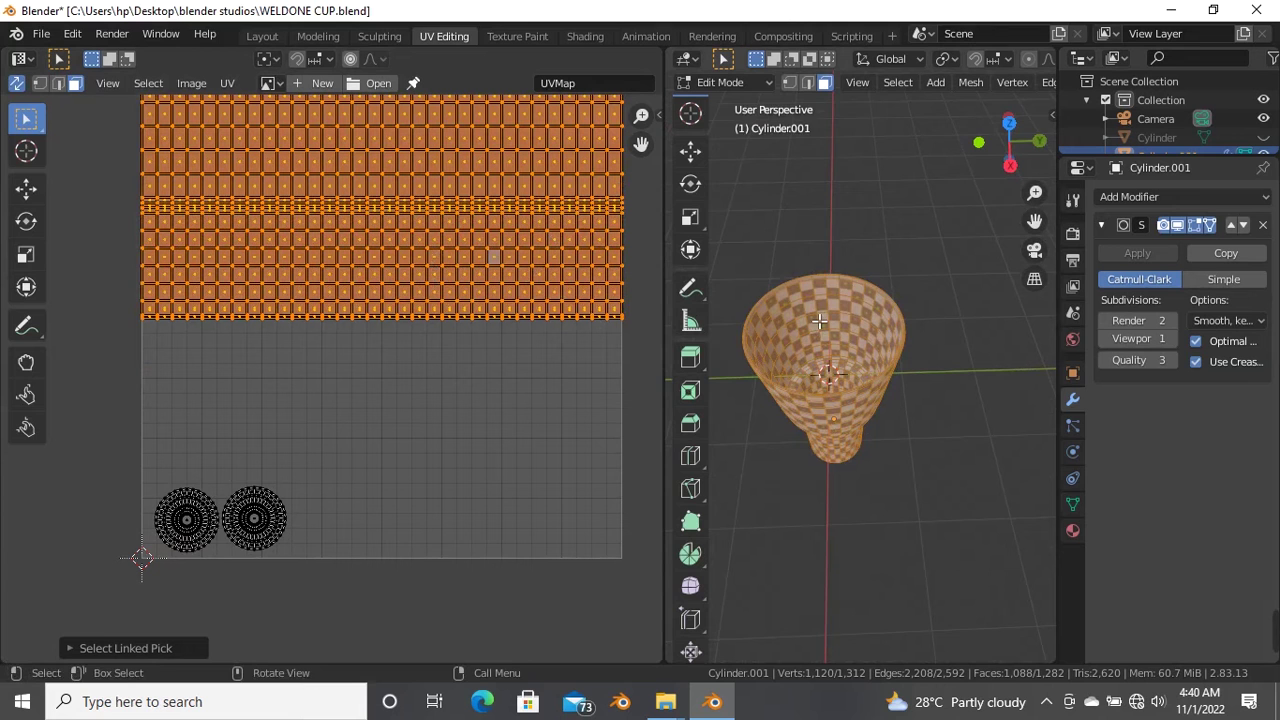
{"action": "middle_click_drag", "start_coordinate": [817, 325], "coordinate": [884, 447]}
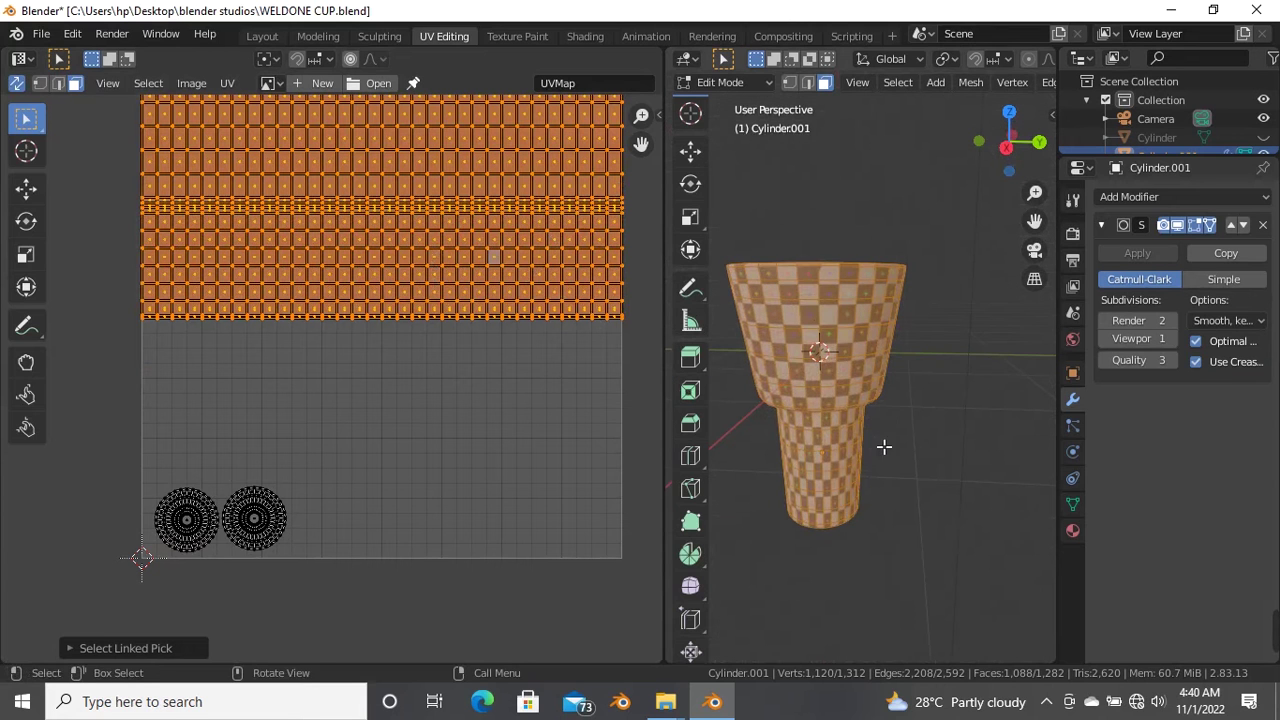
- In Front ortho view, hide the subdivision edit-mode display and box-select the front faces
{"action": "left_click", "coordinate": [984, 413]}
{"action": "key", "text": "grave"}
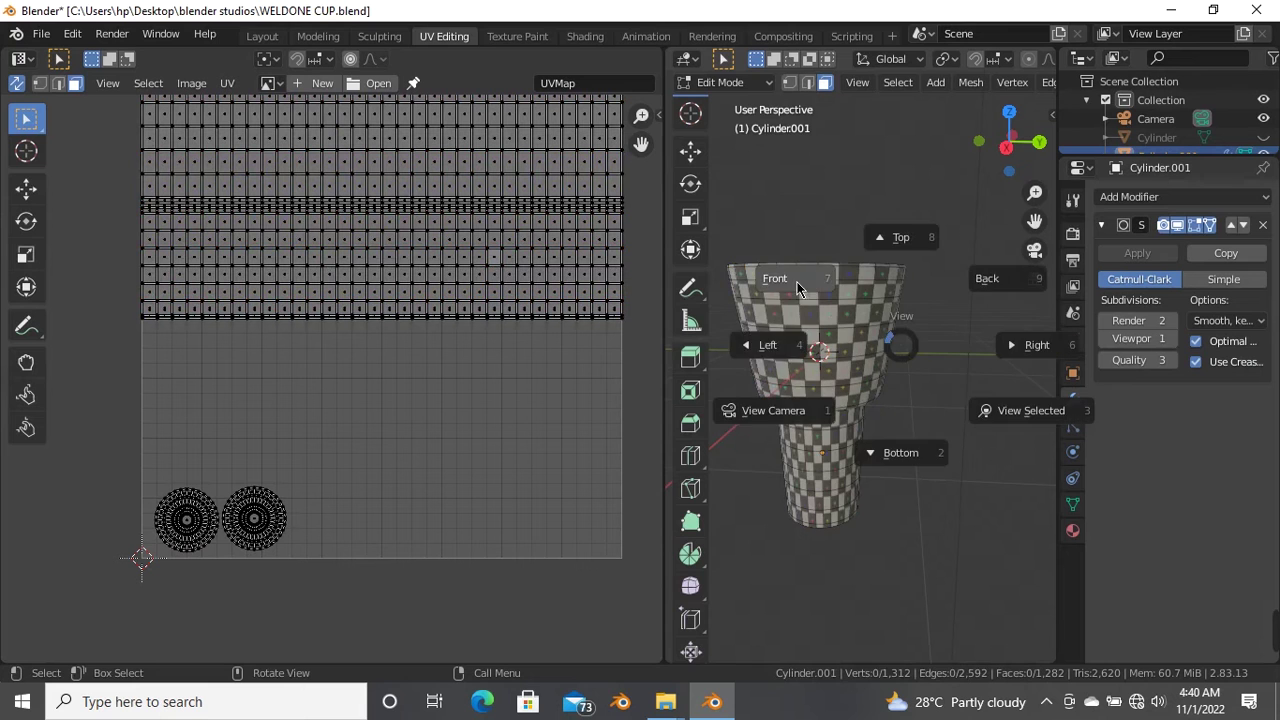
{"action": "left_click", "coordinate": [803, 289]}
{"action": "scroll", "coordinate": [940, 366], "scroll_direction": "up", "scroll_amount": 1}
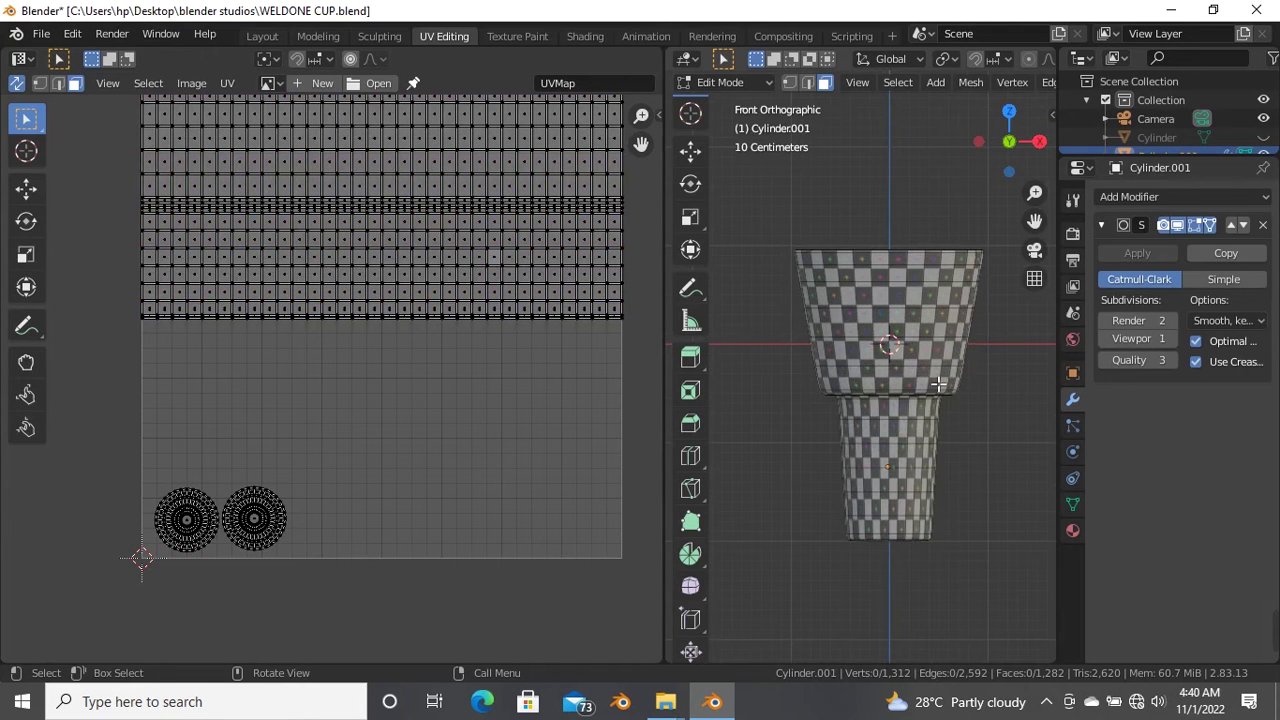
{"action": "scroll", "coordinate": [820, 263], "scroll_direction": "up", "scroll_amount": 2}
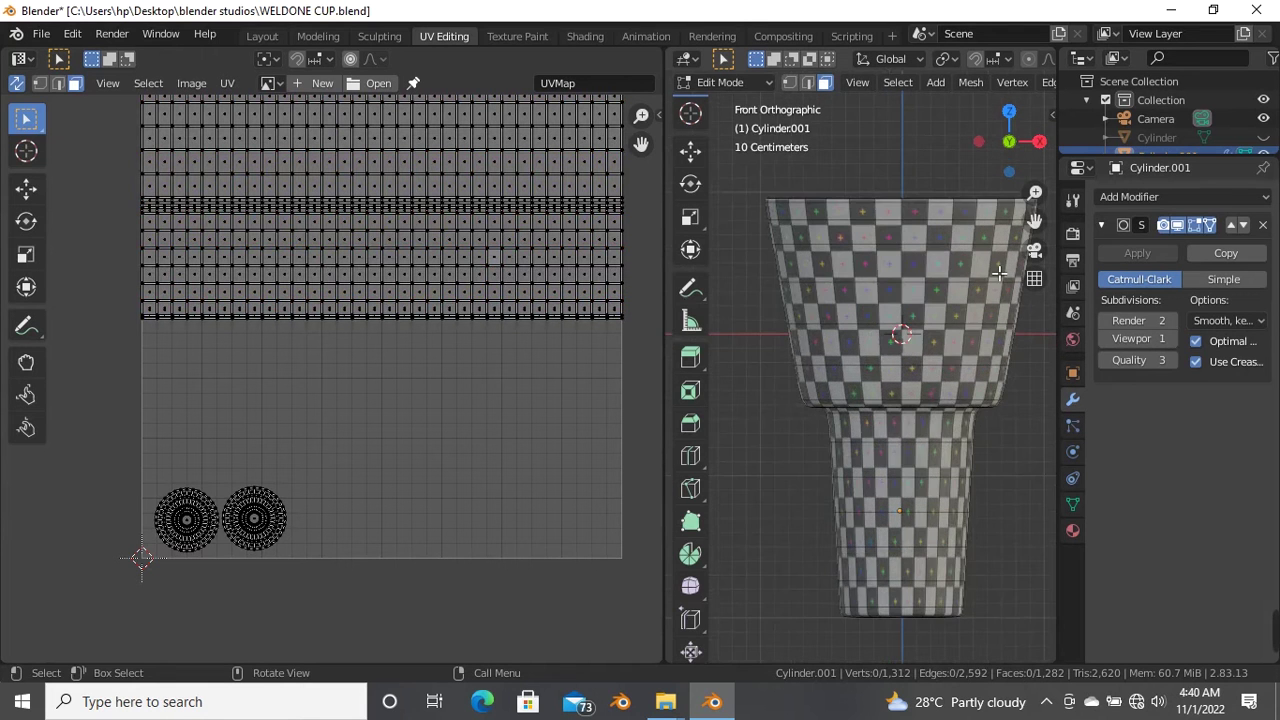
{"action": "left_click", "coordinate": [1179, 226]}
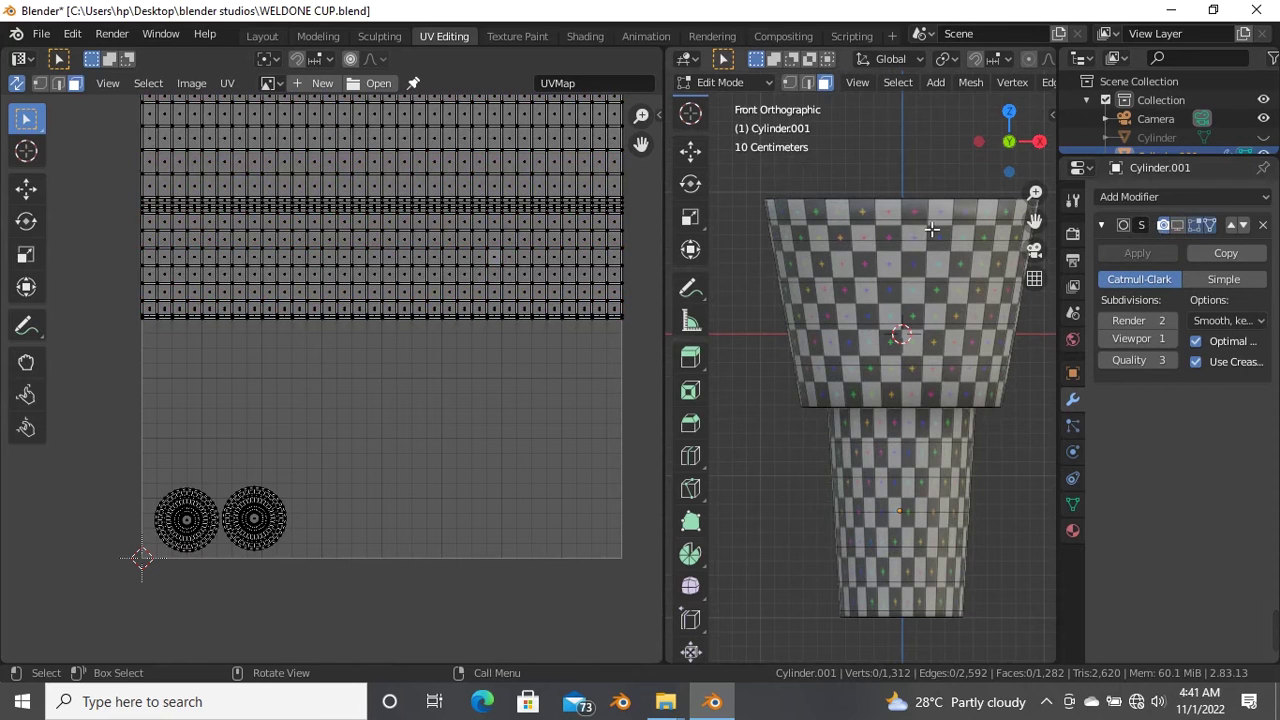
{"action": "middle_click_drag", "start_coordinate": [965, 289], "coordinate": [930, 254], "text": "shift"}
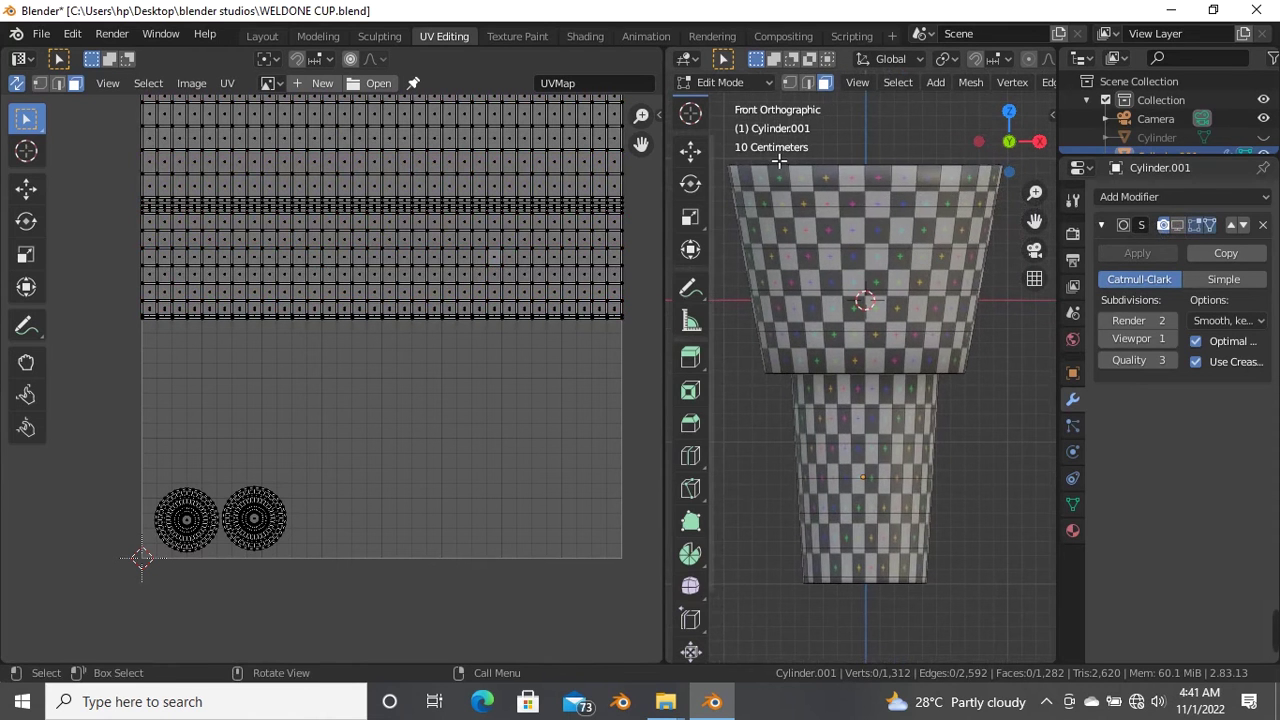
{"action": "left_click_drag", "start_coordinate": [735, 180], "coordinate": [1039, 590]}
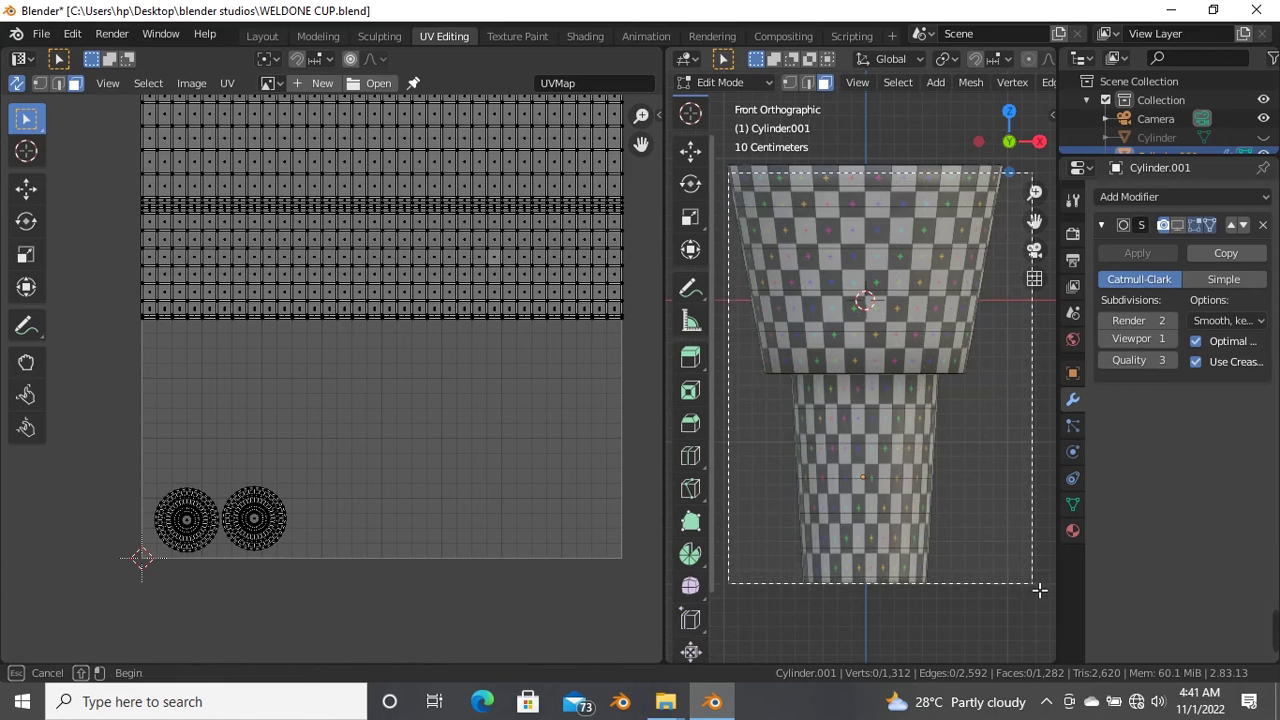
{"action": "left_click_drag", "start_coordinate": [1039, 590], "coordinate": [1040, 586]}
{"action": "mouse_move", "coordinate": [946, 521]}
{"action": "middle_mouse_down"}
{"action": "mouse_move", "coordinate": [894, 412]}
{"action": "mouse_move", "coordinate": [881, 338]}
{"action": "middle_mouse_up"}
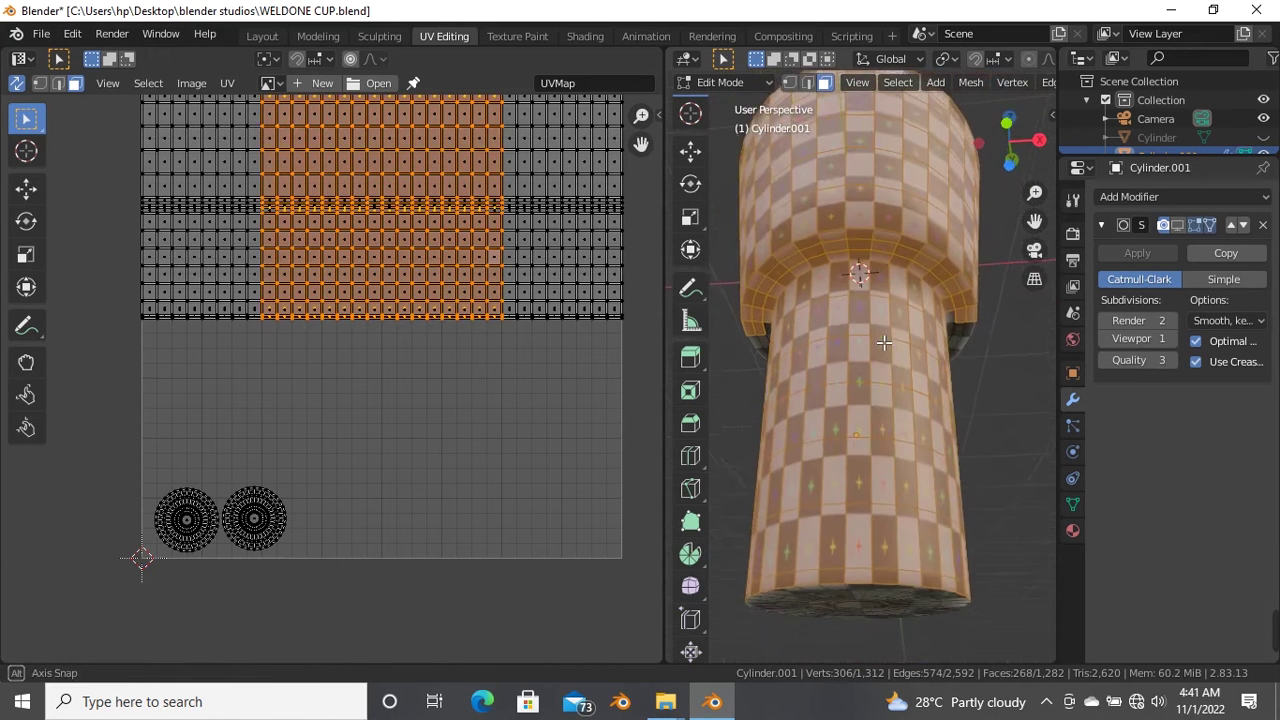
- Add the faces seen from the Right and Left ortho views to the selection
{"action": "key", "text": "grave"}
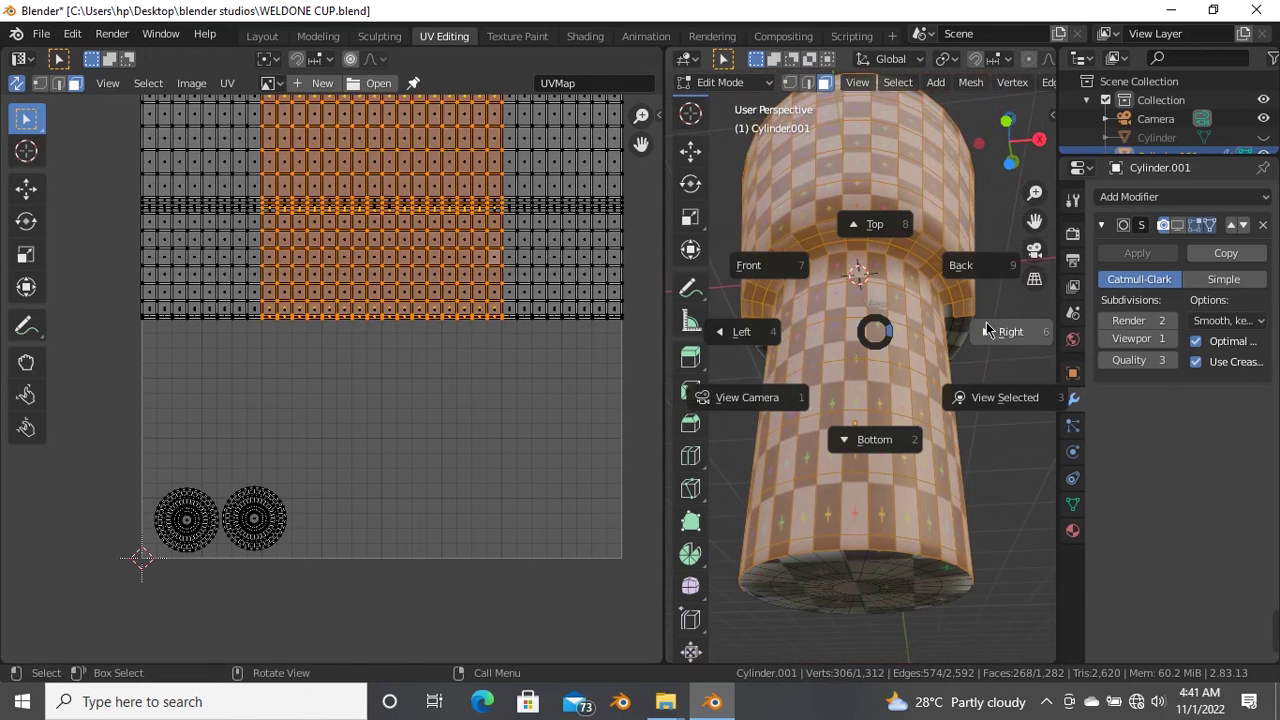
{"action": "left_click", "coordinate": [1018, 340]}
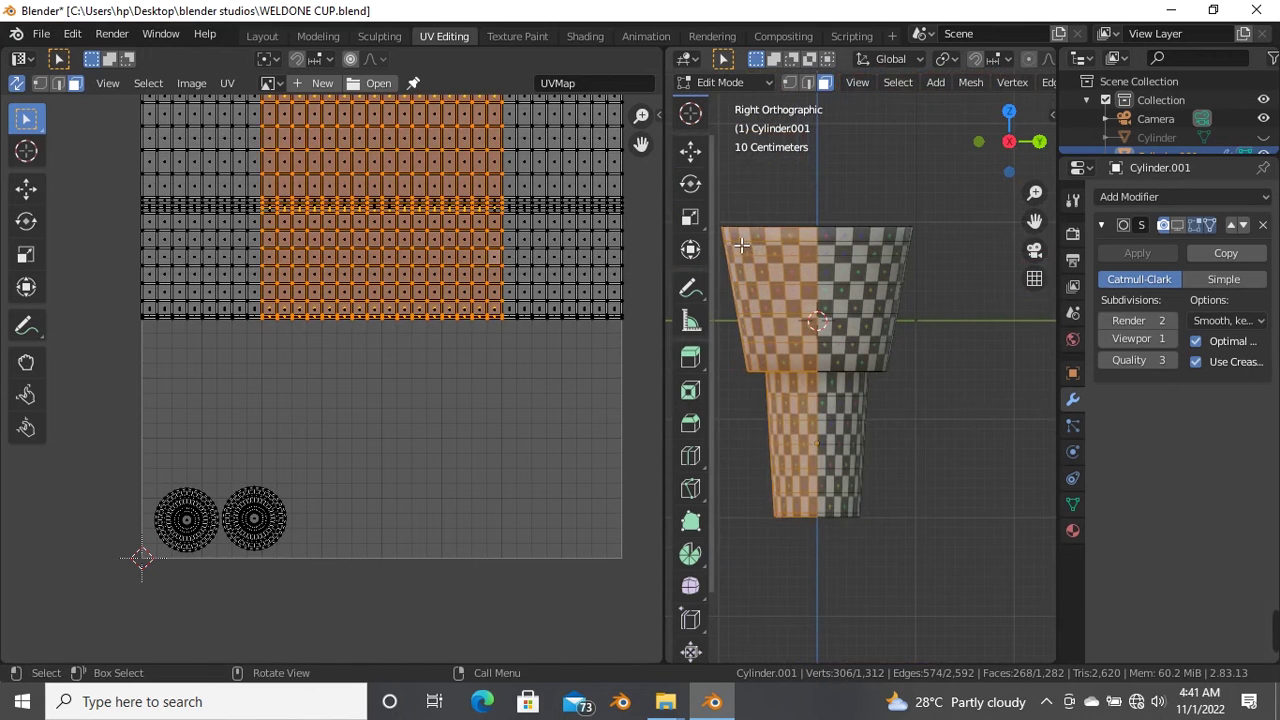
{"action": "middle_click_drag", "start_coordinate": [731, 243], "coordinate": [757, 238], "text": "shift"}
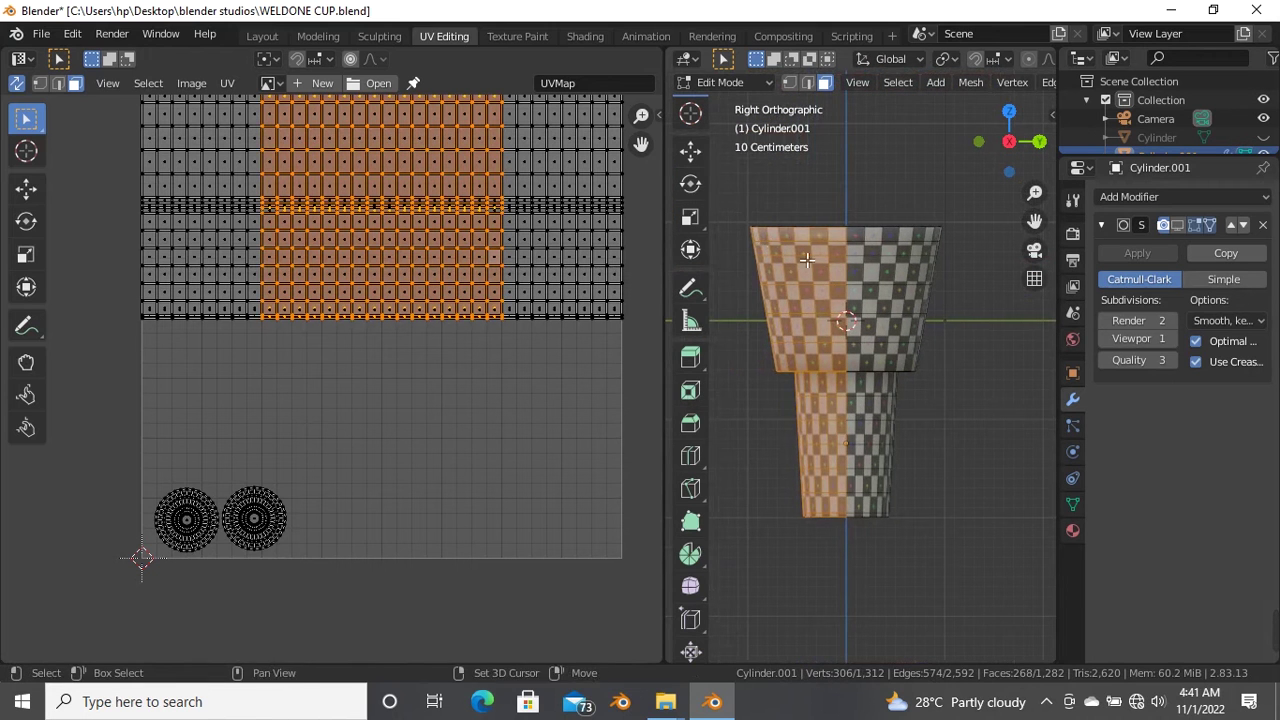
{"action": "left_click_drag", "start_coordinate": [742, 232], "coordinate": [1008, 522]}
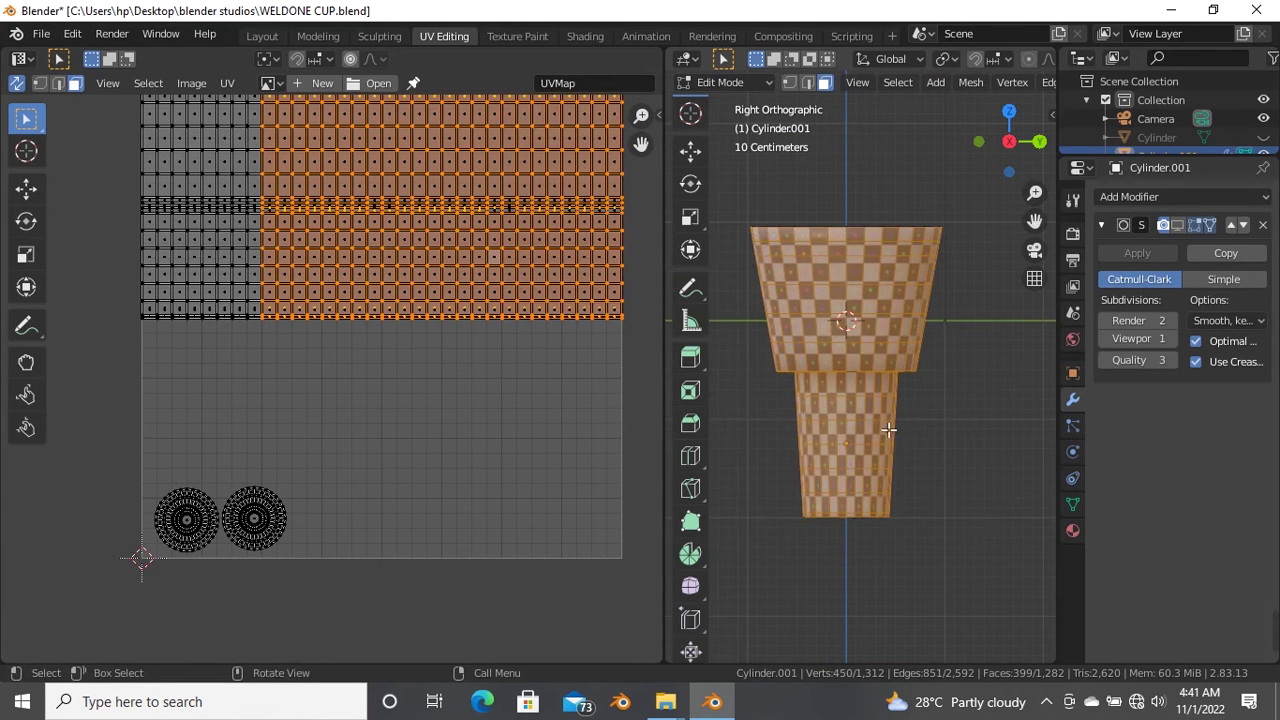
{"action": "key", "text": "grave"}
{"action": "left_click", "coordinate": [780, 428]}
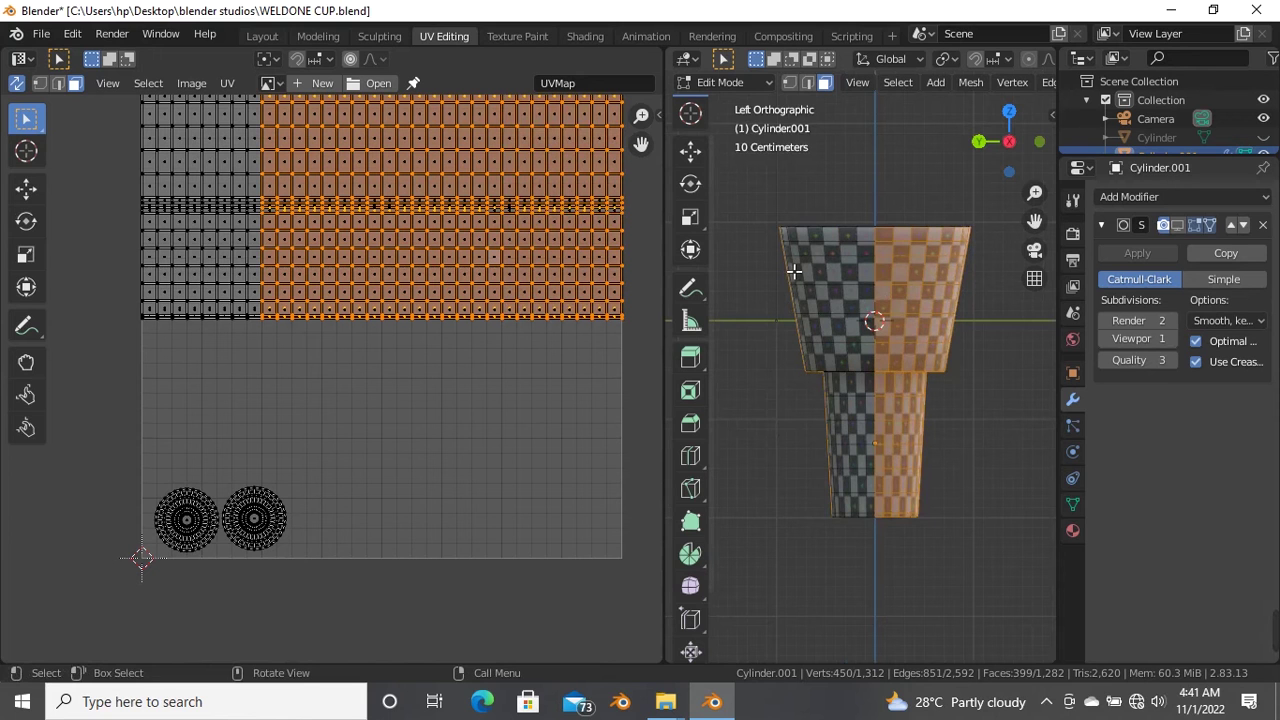
{"action": "left_click_drag", "start_coordinate": [774, 237], "coordinate": [1003, 521], "text": "shift"}
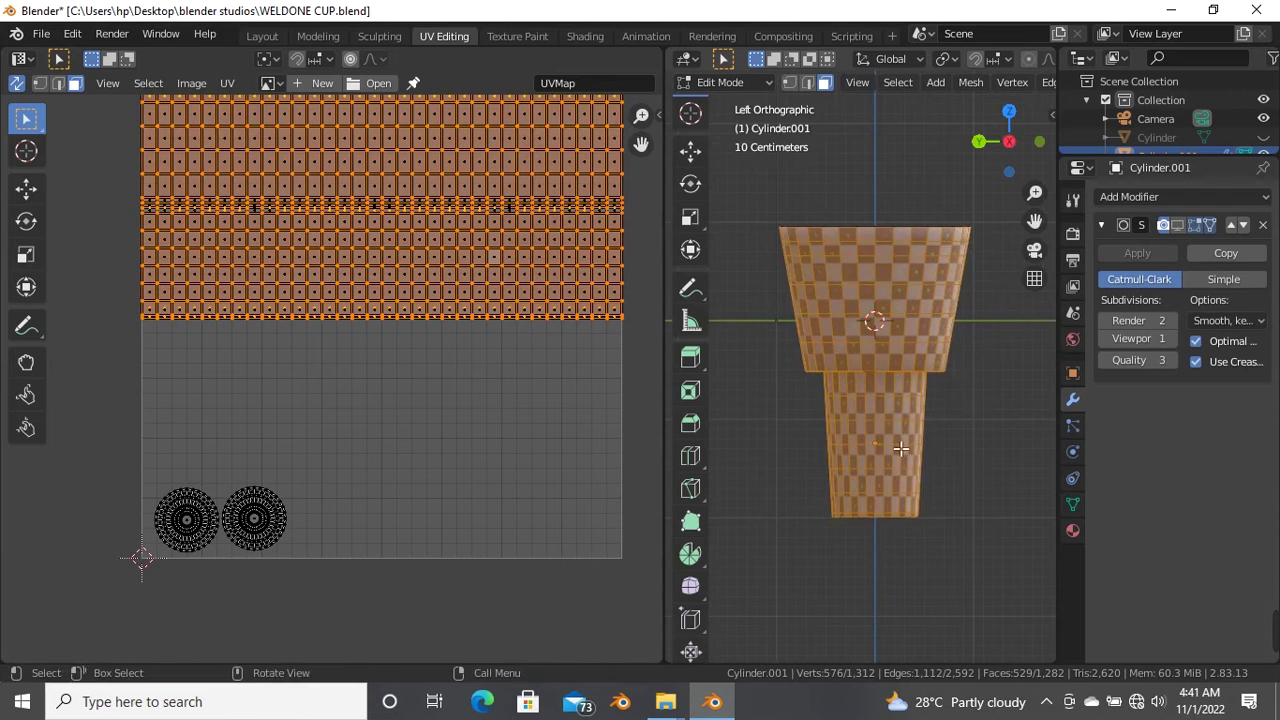
- Add the missed faces around the cup's ledge and underside to the selection
{"action": "mouse_move", "coordinate": [903, 443]}
{"action": "middle_mouse_down"}
{"action": "mouse_move", "coordinate": [896, 290]}
{"action": "mouse_move", "coordinate": [906, 366]}
{"action": "middle_mouse_up"}
{"action": "left_click_drag", "start_coordinate": [758, 272], "coordinate": [970, 428], "text": "shift"}
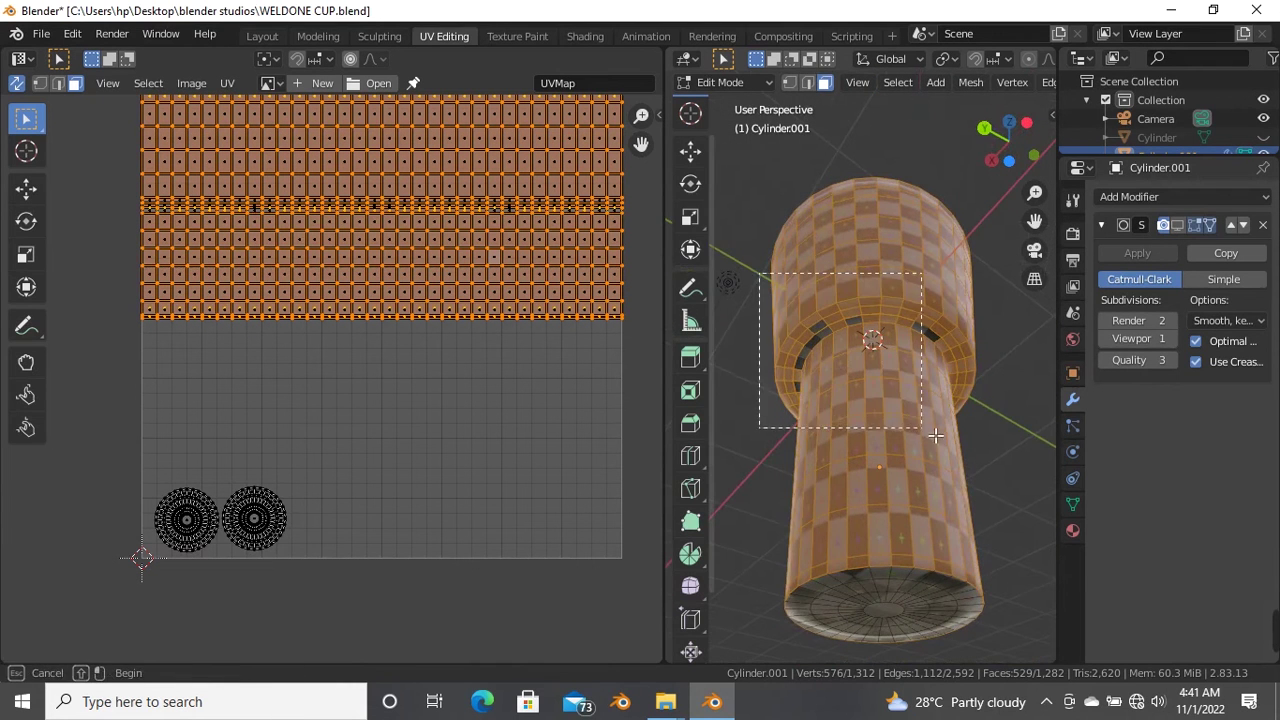
{"action": "mouse_move", "coordinate": [970, 428]}
{"action": "middle_mouse_down"}
{"action": "mouse_move", "coordinate": [968, 383]}
{"action": "mouse_move", "coordinate": [986, 371]}
{"action": "middle_mouse_up"}
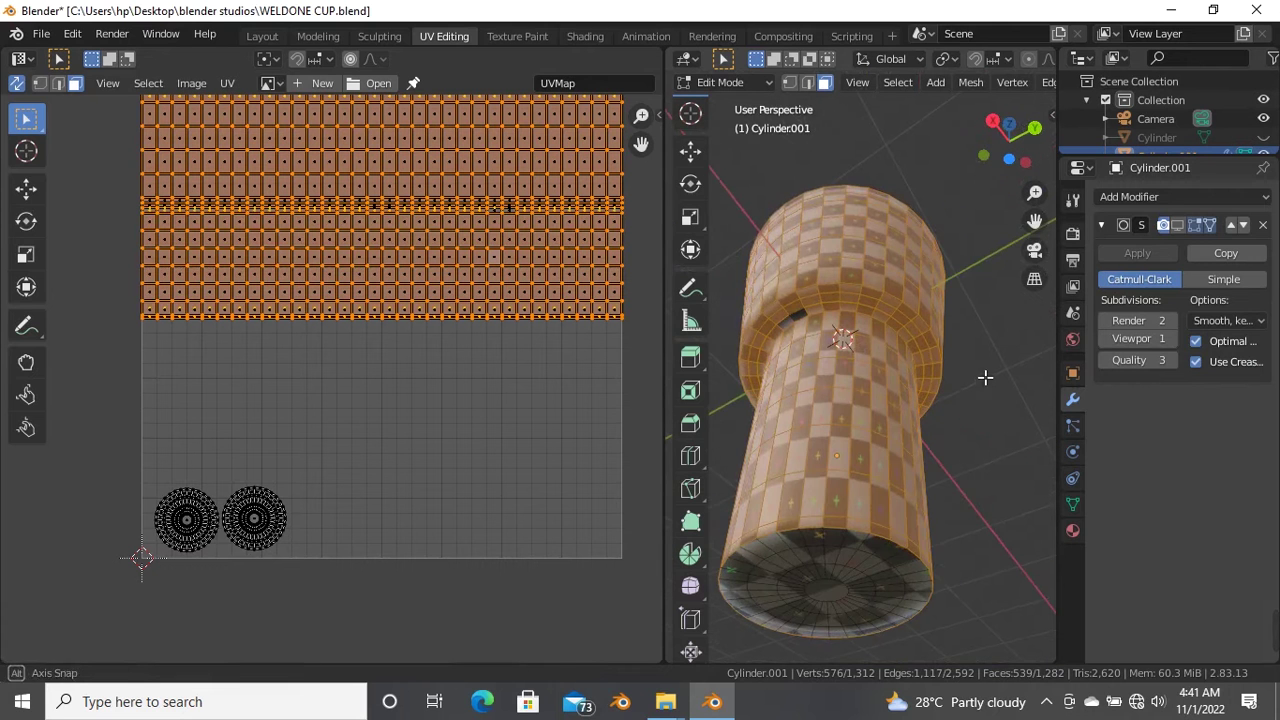
{"action": "left_click", "coordinate": [745, 340], "text": "shift"}
{"action": "mouse_move", "coordinate": [816, 357]}
{"action": "middle_mouse_down"}
{"action": "mouse_move", "coordinate": [857, 466]}
{"action": "mouse_move", "coordinate": [903, 374]}
{"action": "mouse_move", "coordinate": [974, 417]}
{"action": "mouse_move", "coordinate": [871, 395]}
{"action": "mouse_move", "coordinate": [1000, 354]}
{"action": "mouse_move", "coordinate": [931, 597]}
{"action": "mouse_move", "coordinate": [956, 437]}
{"action": "middle_mouse_up"}
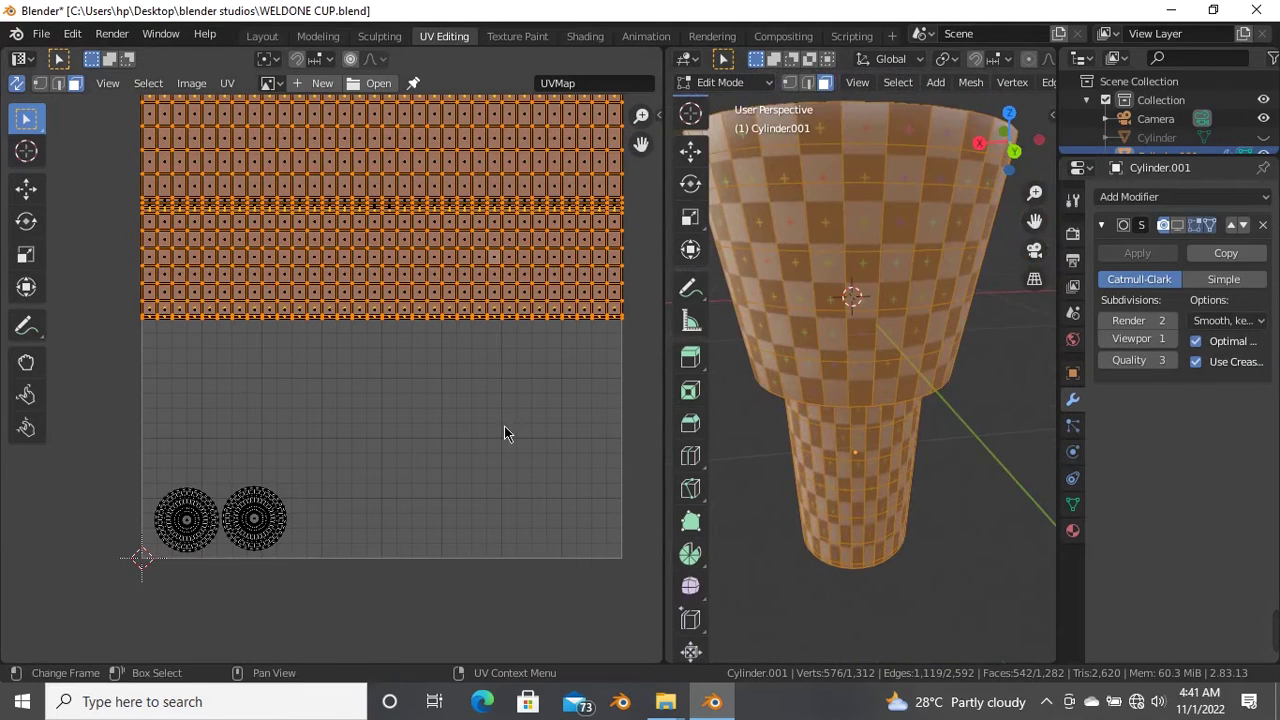
- Move the selected wall islands up to the top of the UV square and recentre the view
{"action": "scroll", "coordinate": [460, 260], "scroll_direction": "down", "scroll_amount": 2}
{"action": "key", "text": "g"}
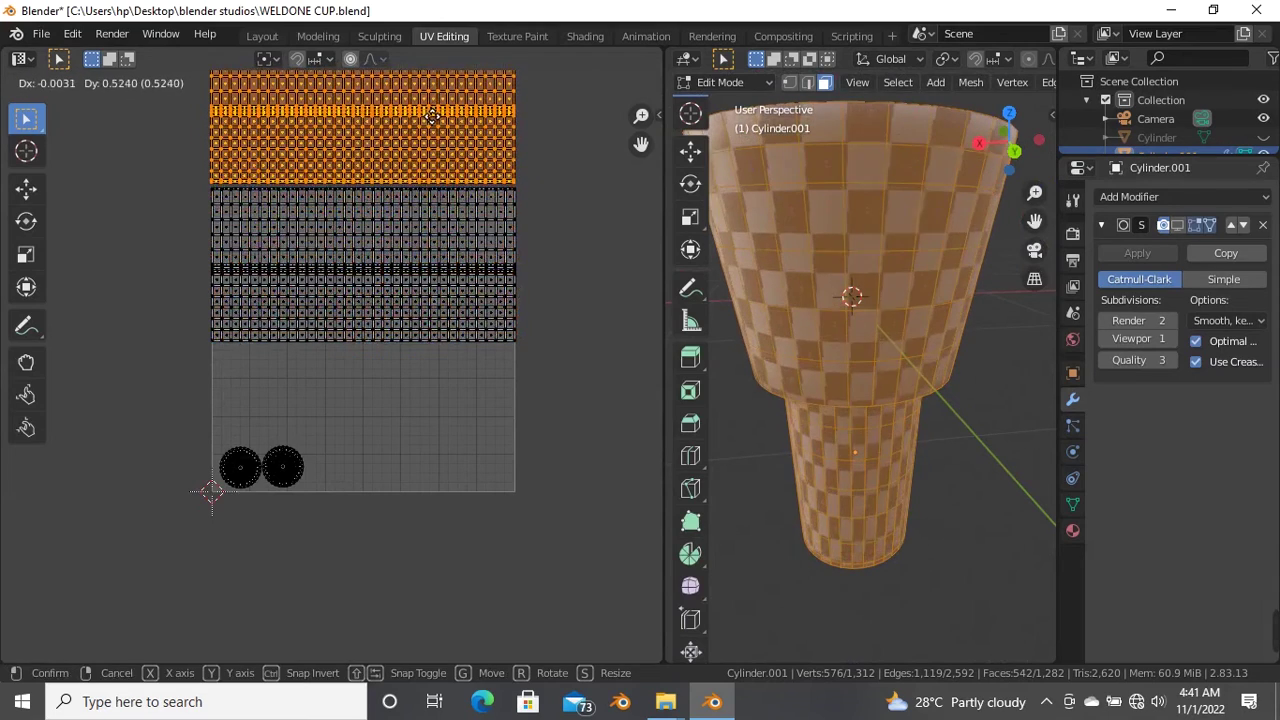
{"action": "left_click", "coordinate": [430, 120]}
{"action": "scroll", "coordinate": [510, 430], "scroll_direction": "down", "scroll_amount": 2}
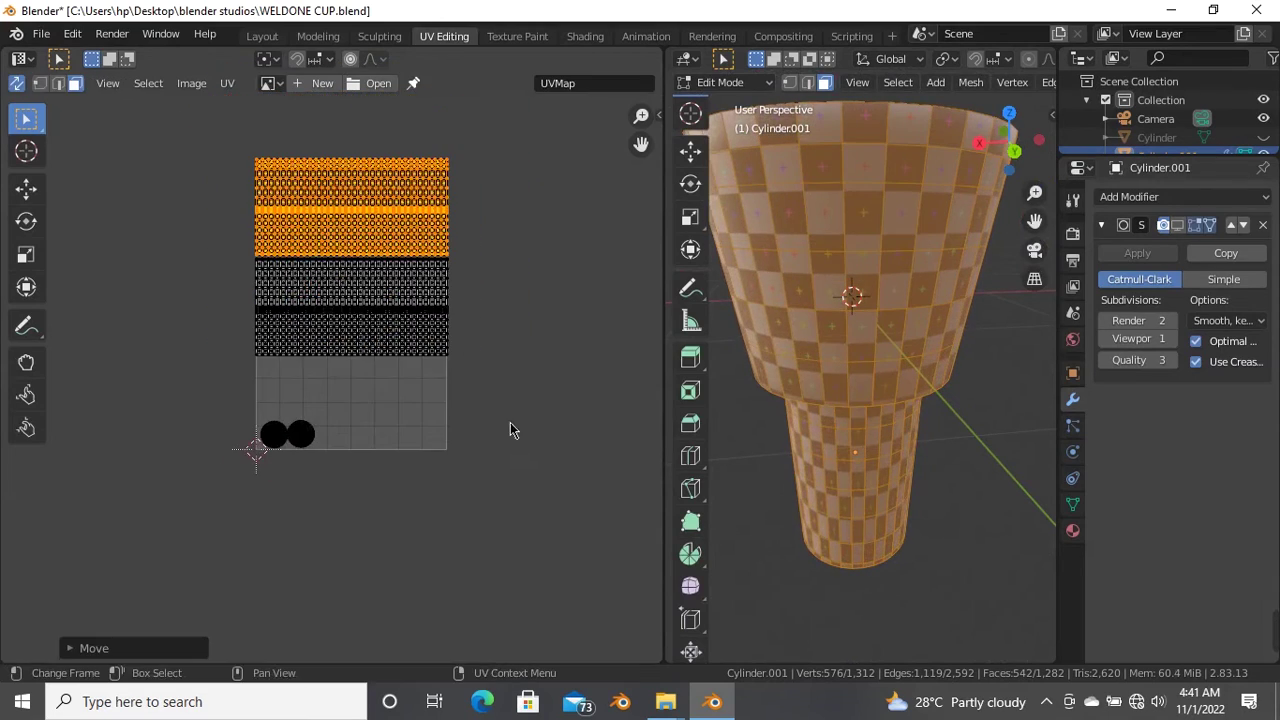
{"action": "middle_click_drag", "start_coordinate": [490, 318], "coordinate": [523, 420]}
{"action": "mouse_move", "coordinate": [863, 426]}
{"action": "middle_mouse_down"}
{"action": "mouse_move", "coordinate": [852, 513]}
{"action": "mouse_move", "coordinate": [850, 470]}
{"action": "mouse_move", "coordinate": [800, 480]}
{"action": "middle_mouse_up"}
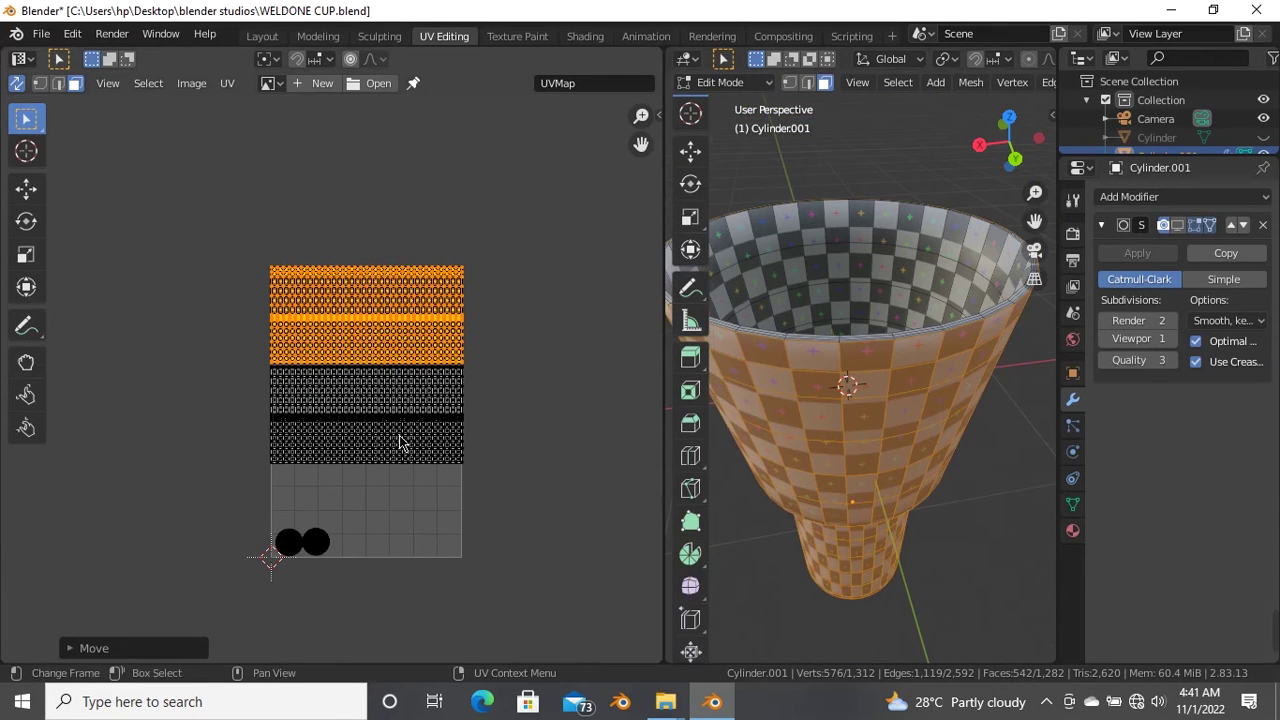
- Select the lower rectangular island and scale it down slightly, cancelling a move attempt
{"action": "key", "text": "alt+a"}
{"action": "key", "text": "l"}
{"action": "mouse_move", "coordinate": [850, 440]}
{"action": "middle_mouse_down"}
{"action": "mouse_move", "coordinate": [857, 531]}
{"action": "mouse_move", "coordinate": [880, 389]}
{"action": "mouse_move", "coordinate": [886, 400]}
{"action": "mouse_move", "coordinate": [855, 273]}
{"action": "mouse_move", "coordinate": [871, 386]}
{"action": "middle_mouse_up"}
{"action": "scroll", "coordinate": [320, 345], "scroll_direction": "up", "scroll_amount": 1}
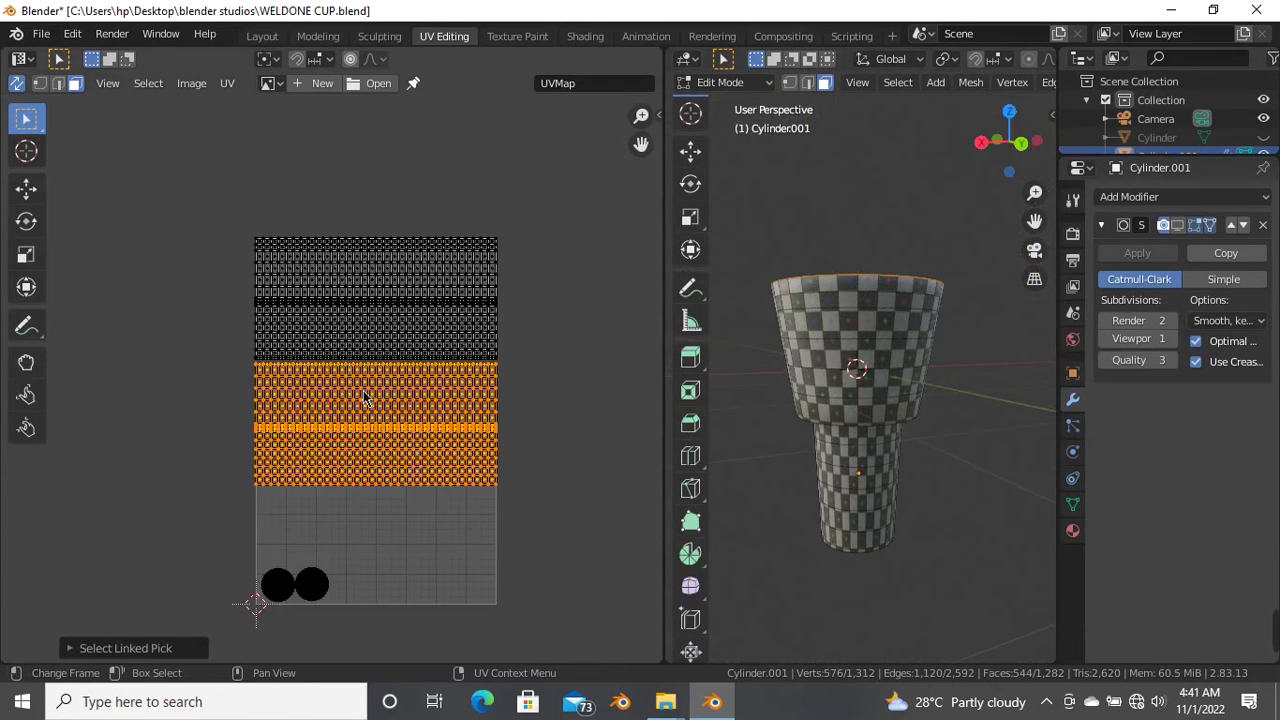
{"action": "key", "text": "s"}
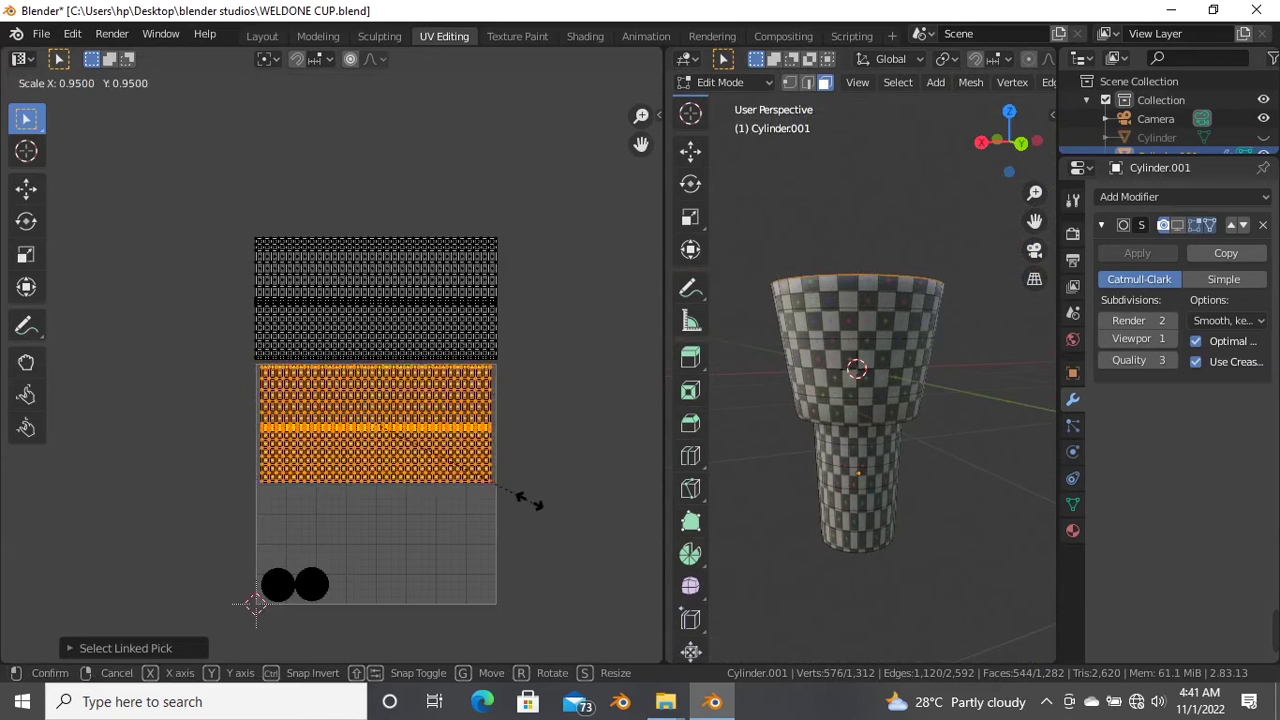
{"action": "left_click", "coordinate": [462, 493]}
{"action": "scroll", "coordinate": [431, 505], "scroll_direction": "up", "scroll_amount": 3}
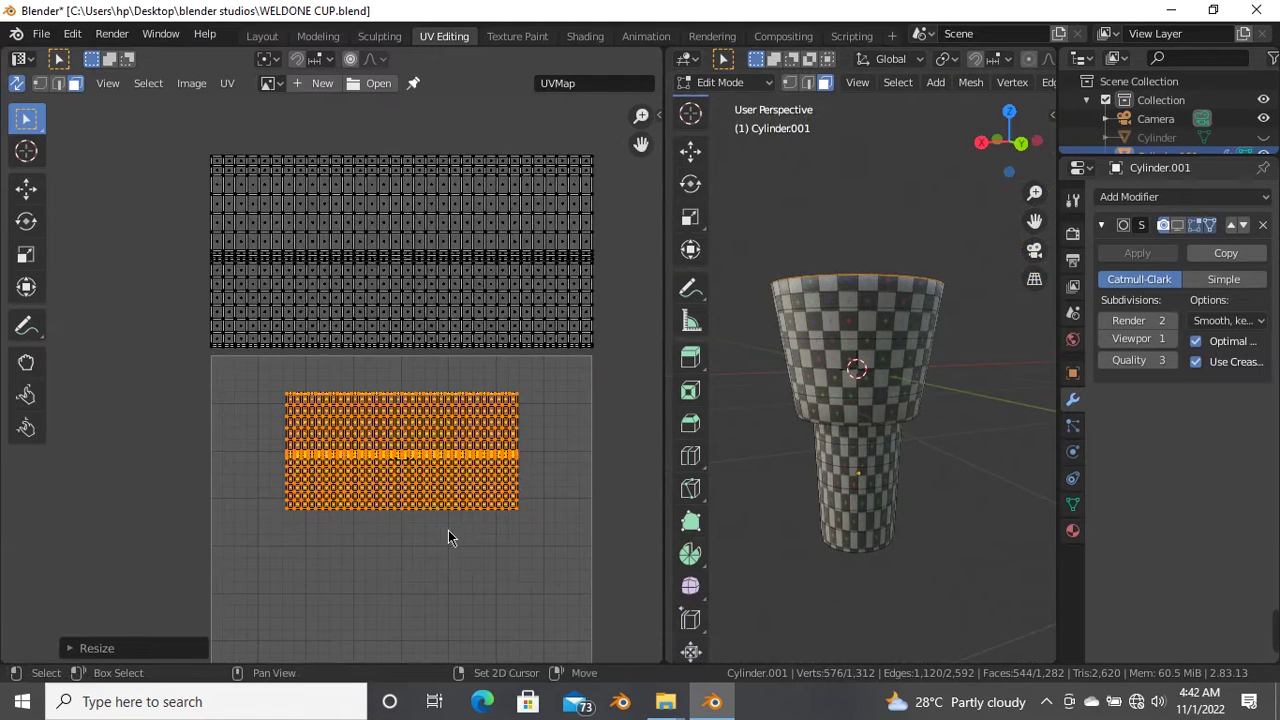
{"action": "scroll", "coordinate": [449, 534], "scroll_direction": "up", "scroll_amount": 1}
{"action": "scroll", "coordinate": [437, 391], "scroll_direction": "up", "scroll_amount": 3}
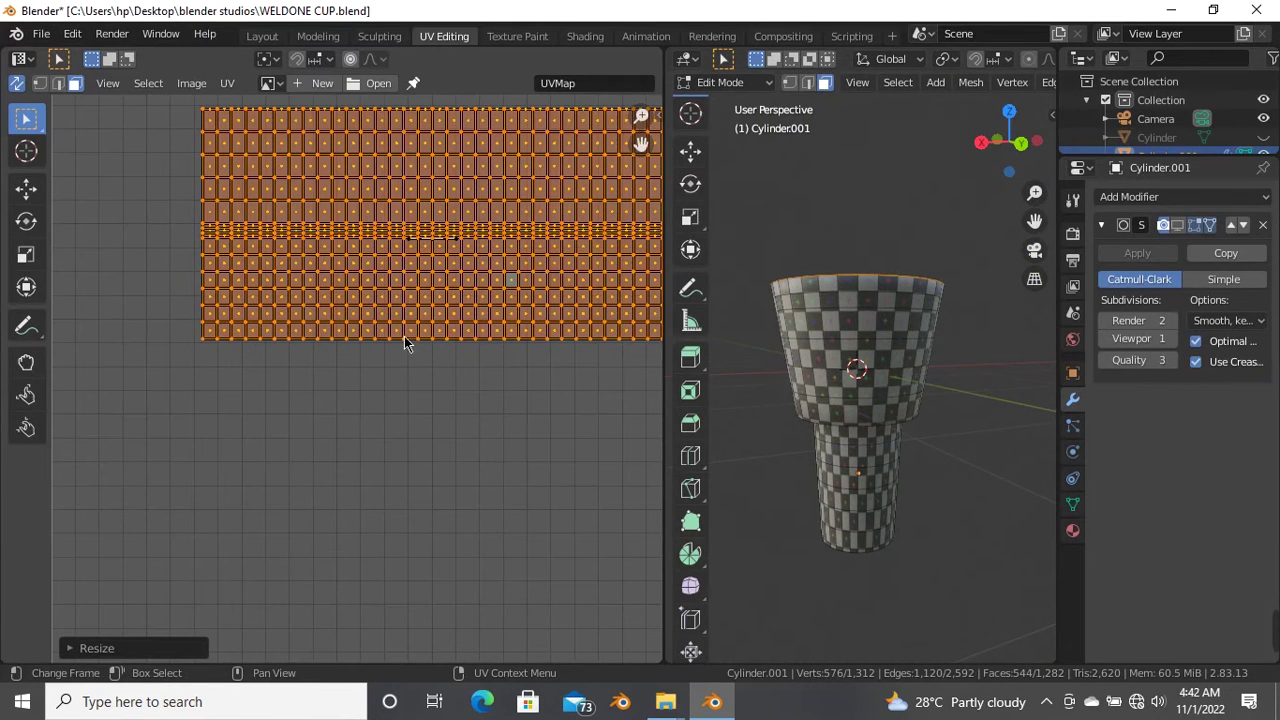
{"action": "key", "text": "g"}
{"action": "right_click", "coordinate": [382, 490]}
- Undo the resize, box-select the island, rescale it smaller and start moving it lower right
{"action": "middle_click_drag", "start_coordinate": [998, 512], "coordinate": [871, 586]}
{"action": "scroll", "coordinate": [871, 586], "scroll_direction": "up", "scroll_amount": 3}
{"action": "mouse_move", "coordinate": [843, 457]}
{"action": "middle_mouse_down"}
{"action": "mouse_move", "coordinate": [797, 548]}
{"action": "mouse_move", "coordinate": [851, 314]}
{"action": "middle_mouse_up"}
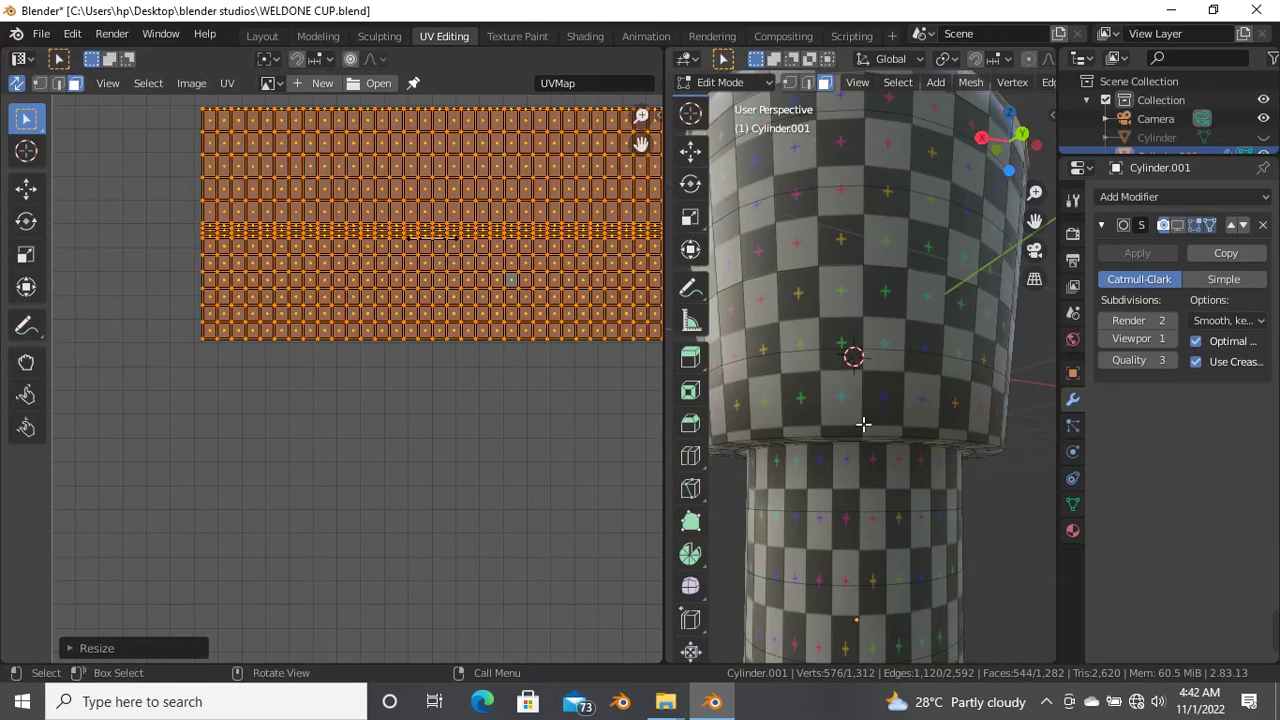
{"action": "middle_click_drag", "start_coordinate": [863, 424], "coordinate": [947, 373]}
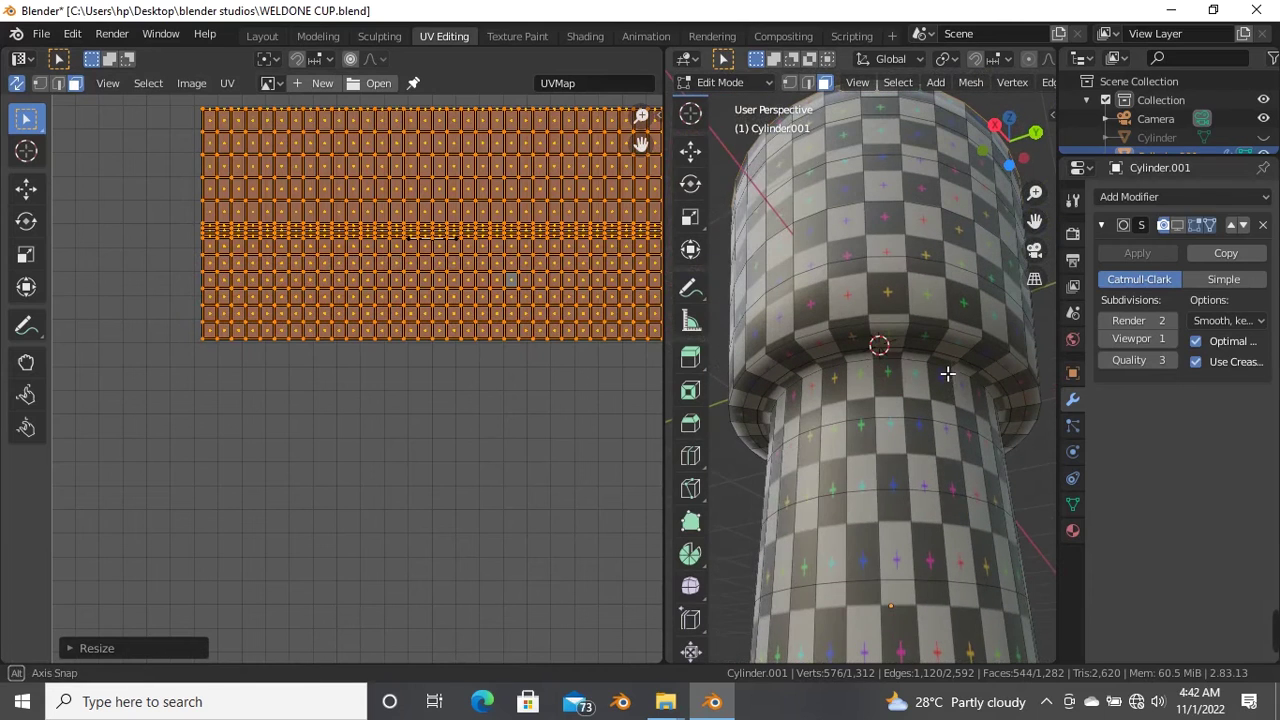
{"action": "scroll", "coordinate": [306, 380], "scroll_direction": "down", "scroll_amount": 1}
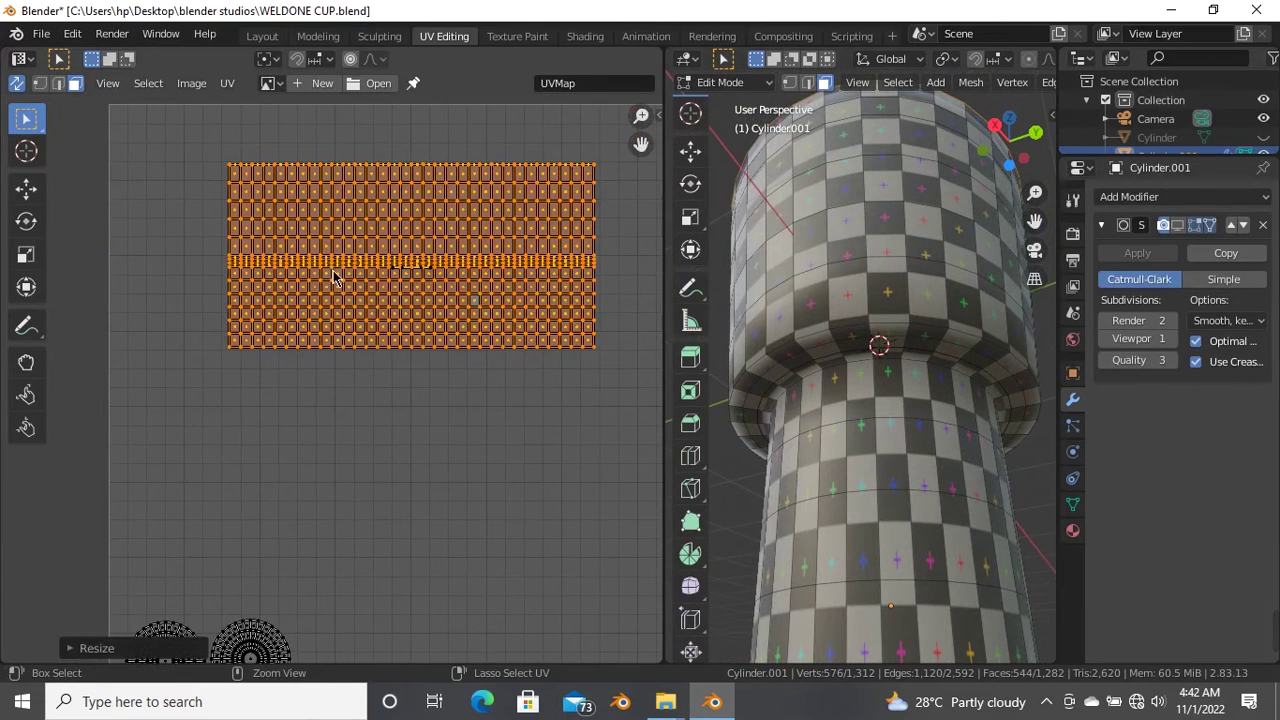
{"action": "key", "text": "ctrl+z"}
{"action": "scroll", "coordinate": [345, 360], "scroll_direction": "down", "scroll_amount": 3}
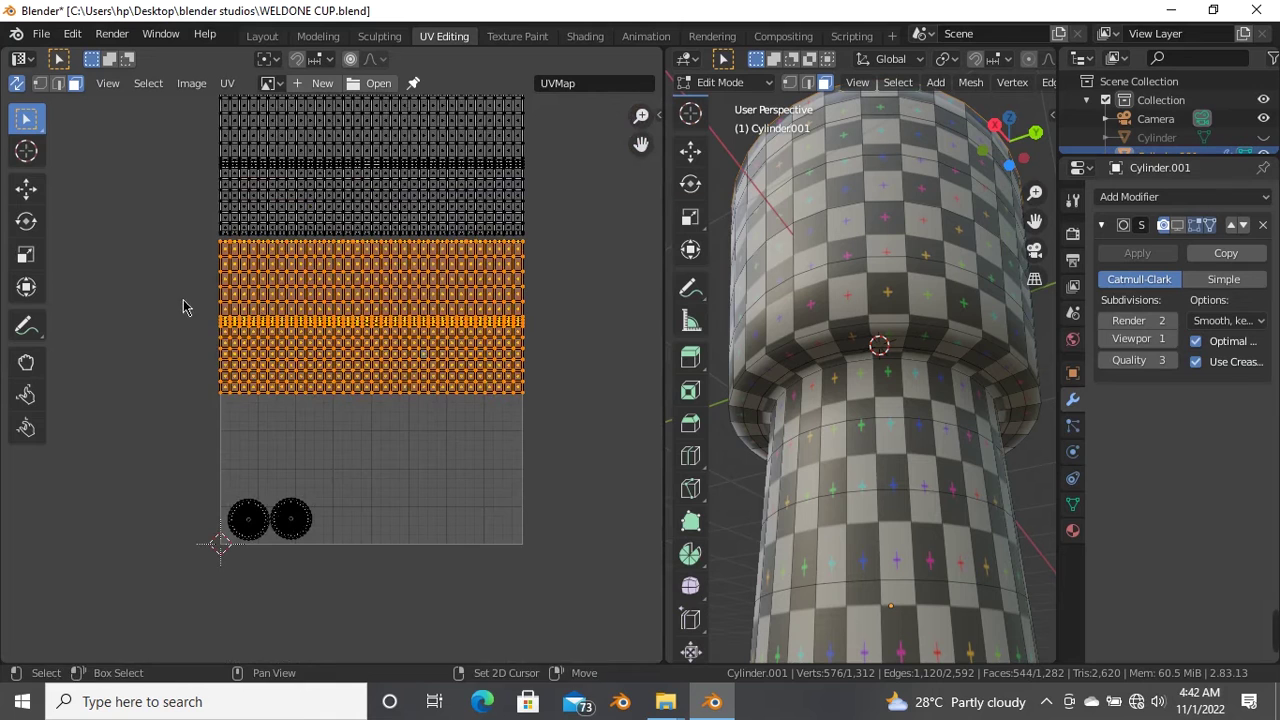
{"action": "left_click_drag", "start_coordinate": [180, 300], "coordinate": [491, 443]}
{"action": "scroll", "coordinate": [430, 350], "scroll_direction": "up", "scroll_amount": 2}
{"action": "key", "text": "s"}
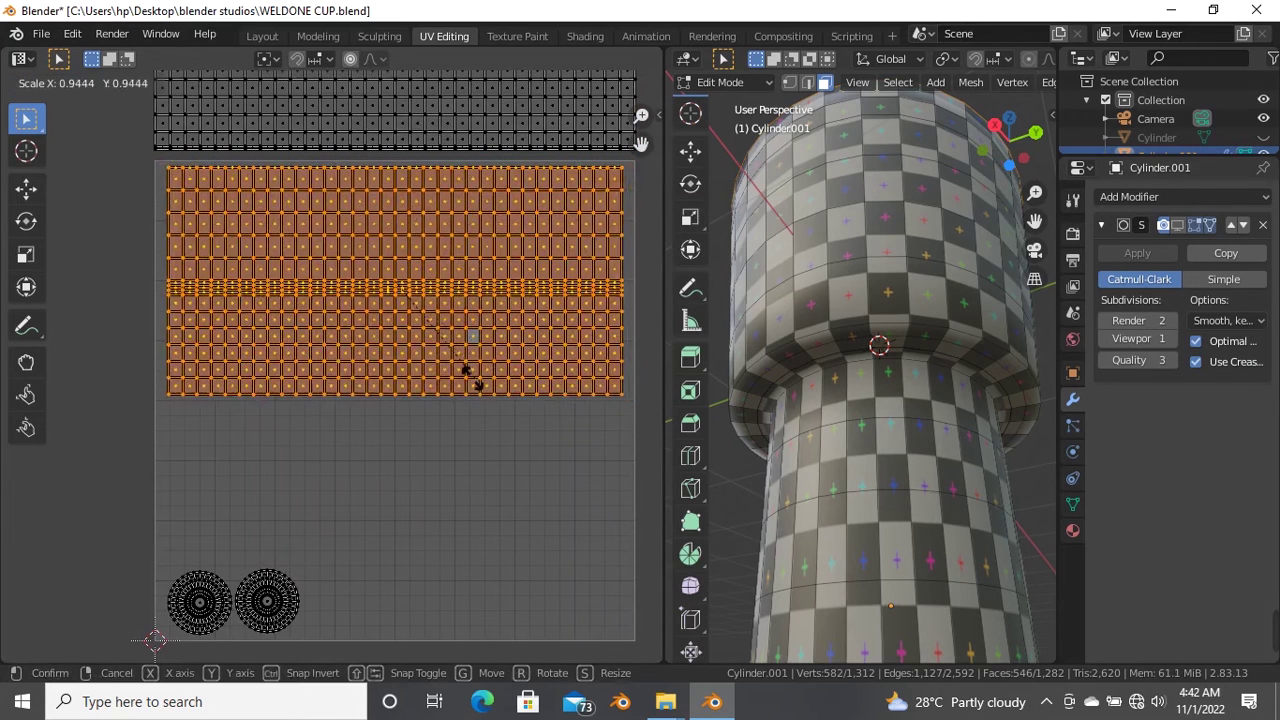
{"action": "left_click", "coordinate": [407, 345]}
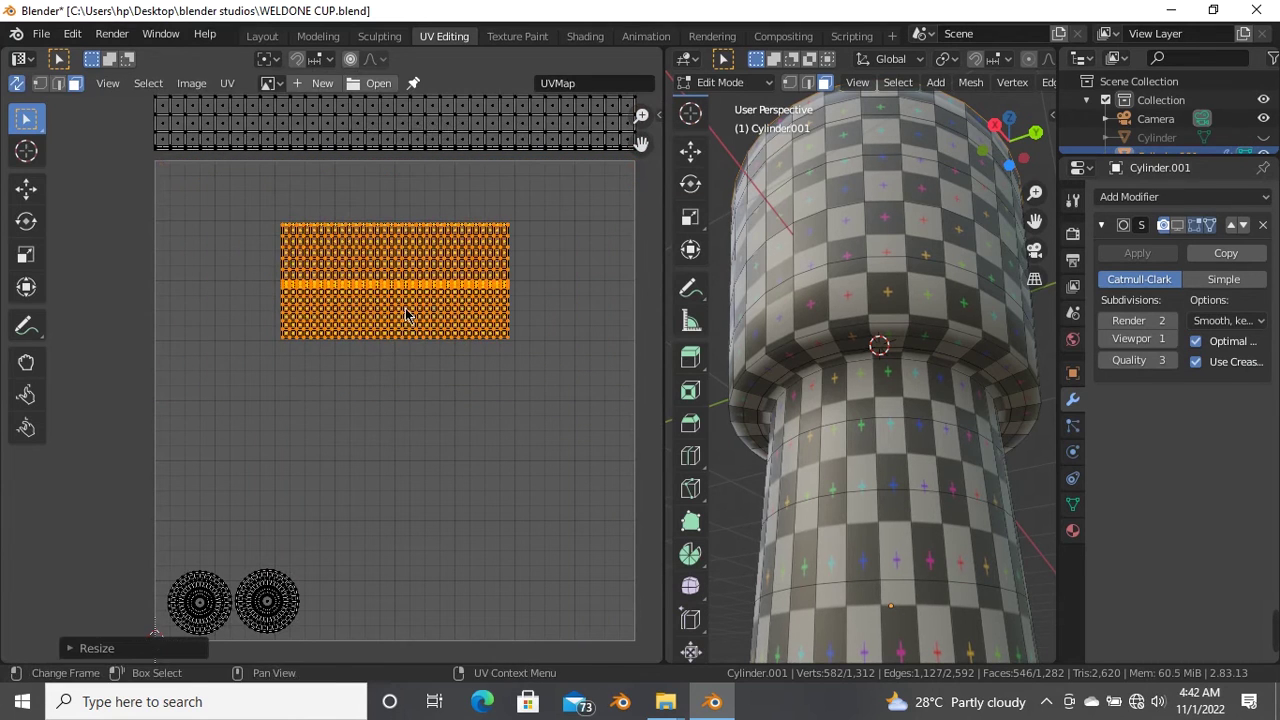
{"action": "key", "text": "g"}
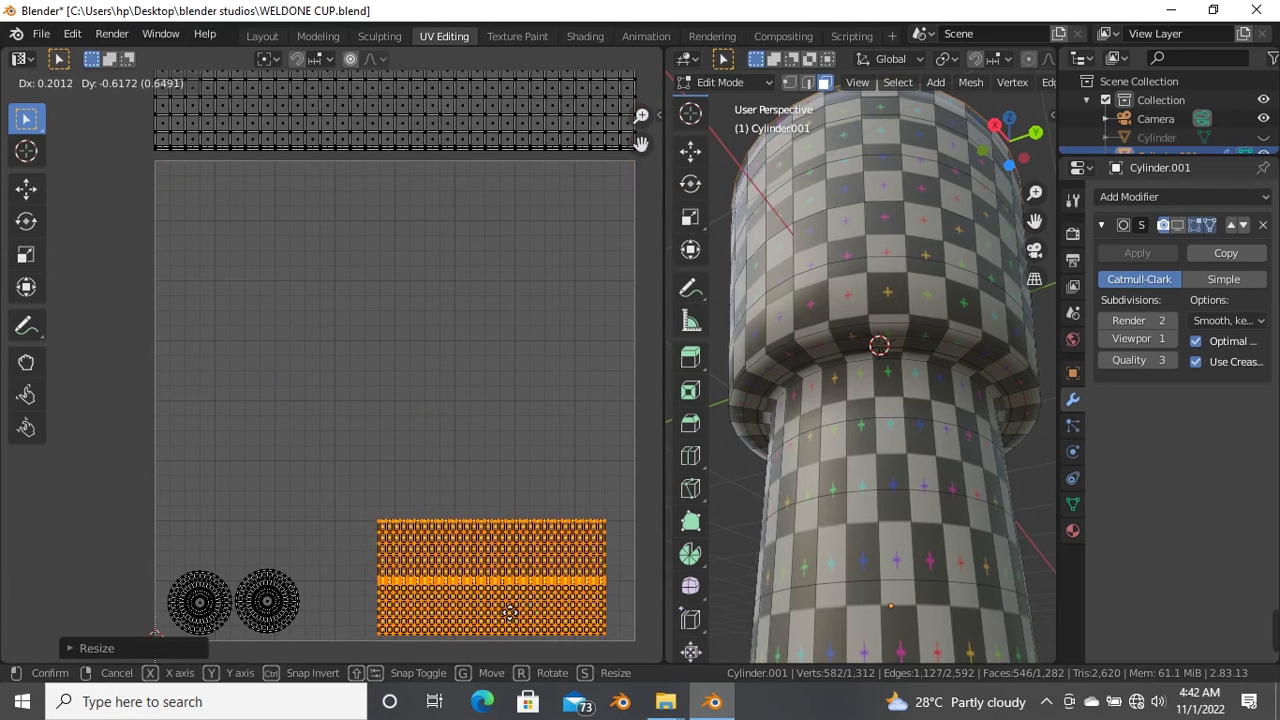
- Drop the previous island in the bottom-right corner, then move the large island into the UV square
{"action": "left_click", "coordinate": [510, 612]}
{"action": "scroll", "coordinate": [414, 391], "scroll_direction": "down", "scroll_amount": 1}
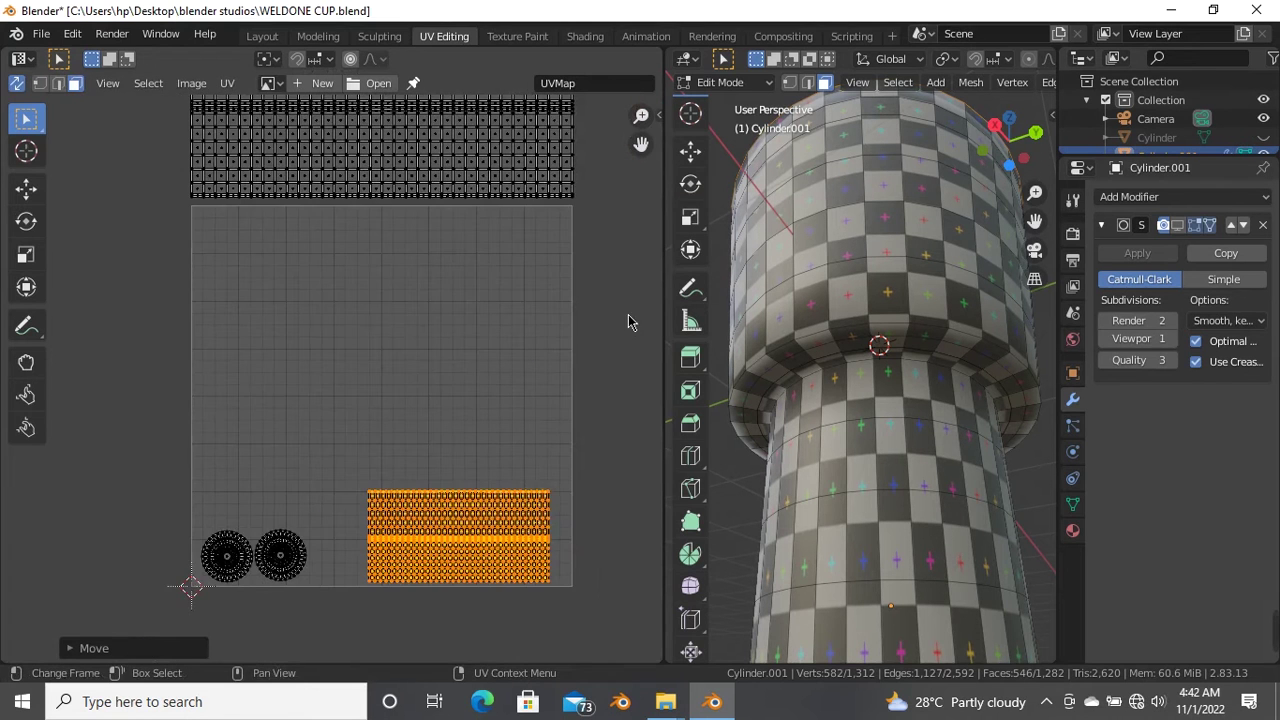
{"action": "scroll", "coordinate": [402, 222], "scroll_direction": "down", "scroll_amount": 1}
{"action": "left_click", "coordinate": [398, 213]}
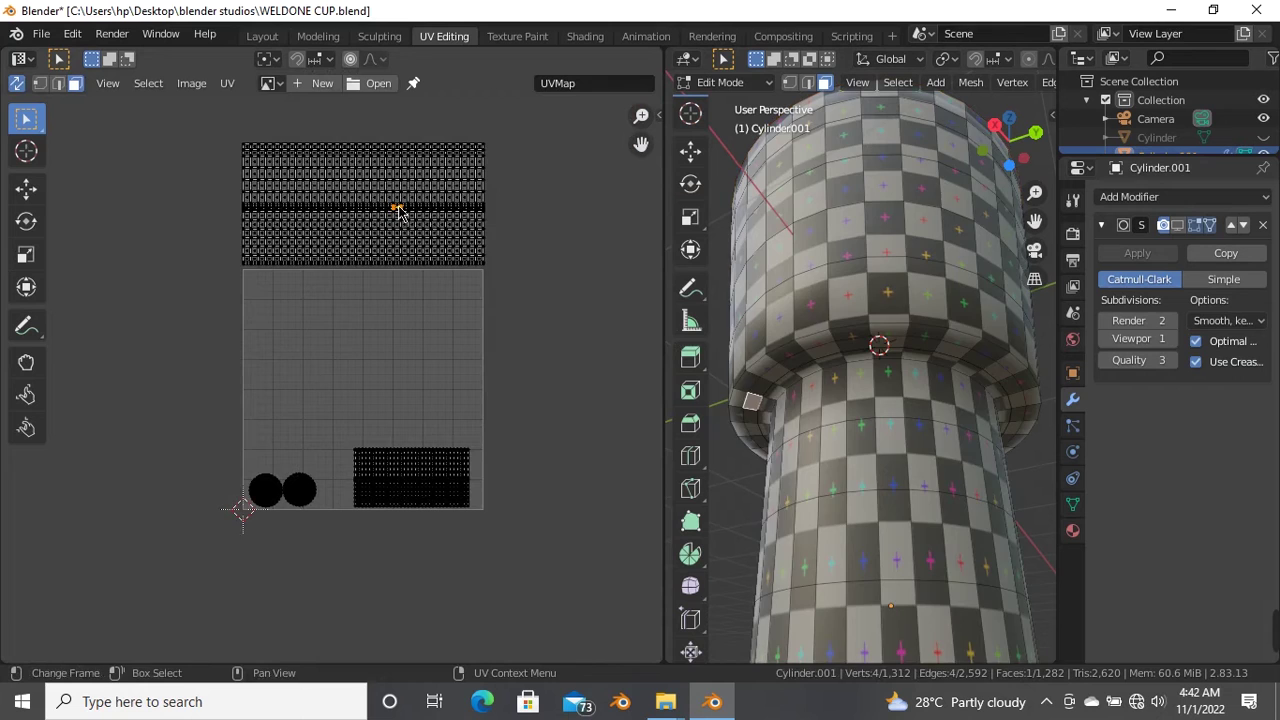
{"action": "key", "text": "l"}
{"action": "key", "text": "g"}
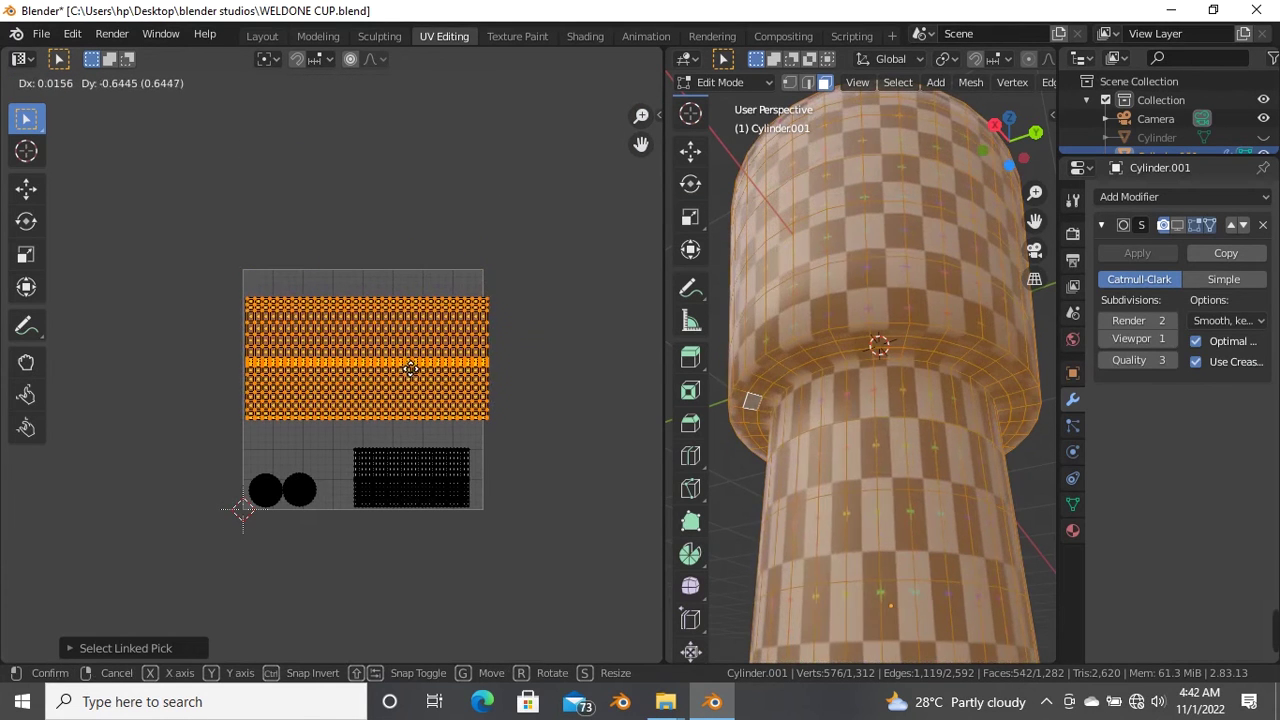
{"action": "left_click", "coordinate": [410, 367]}
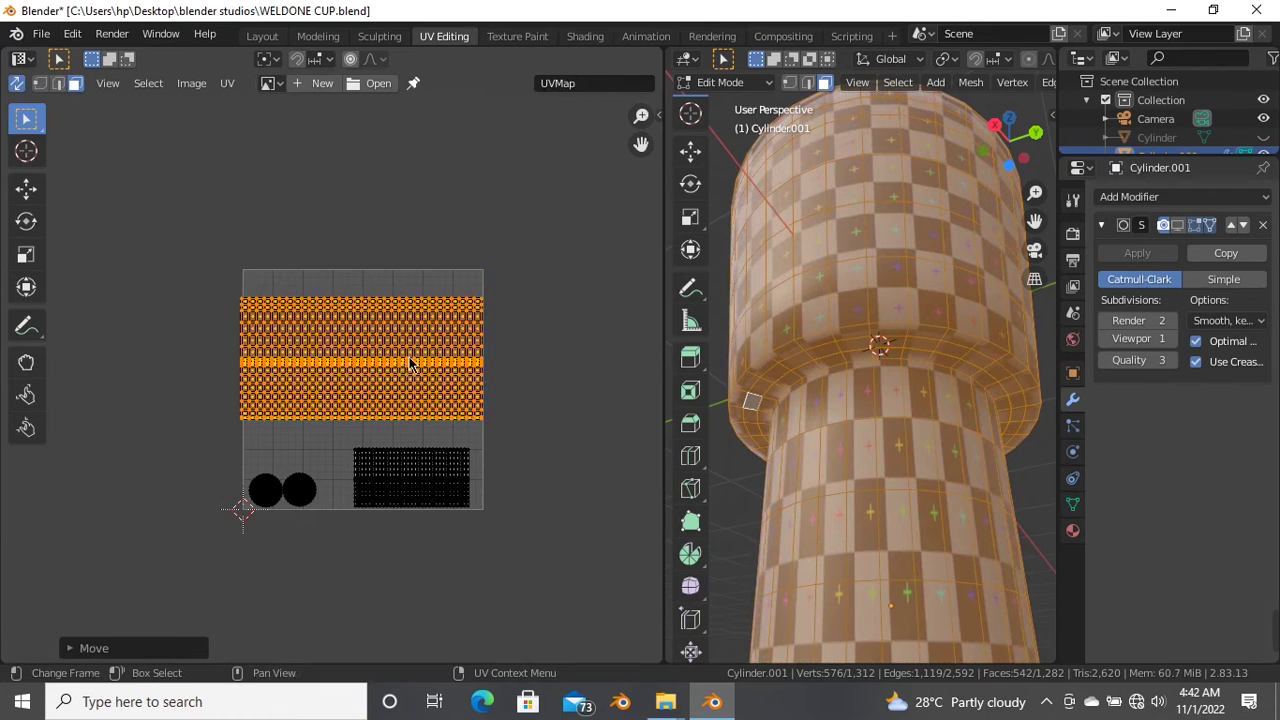
- Scale the large island slightly smaller and nudge it into the upper area of the square
{"action": "scroll", "coordinate": [440, 385], "scroll_direction": "up", "scroll_amount": 2}
{"action": "key", "text": "s"}
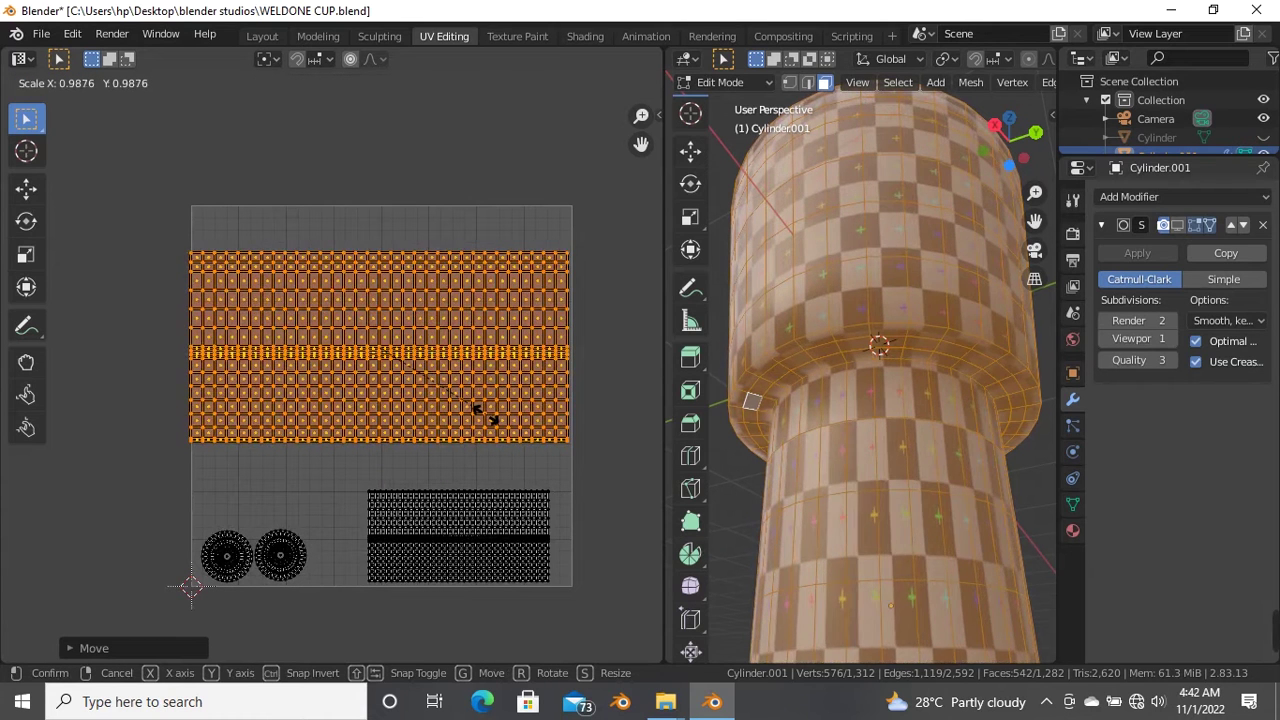
{"action": "left_click", "coordinate": [480, 413]}
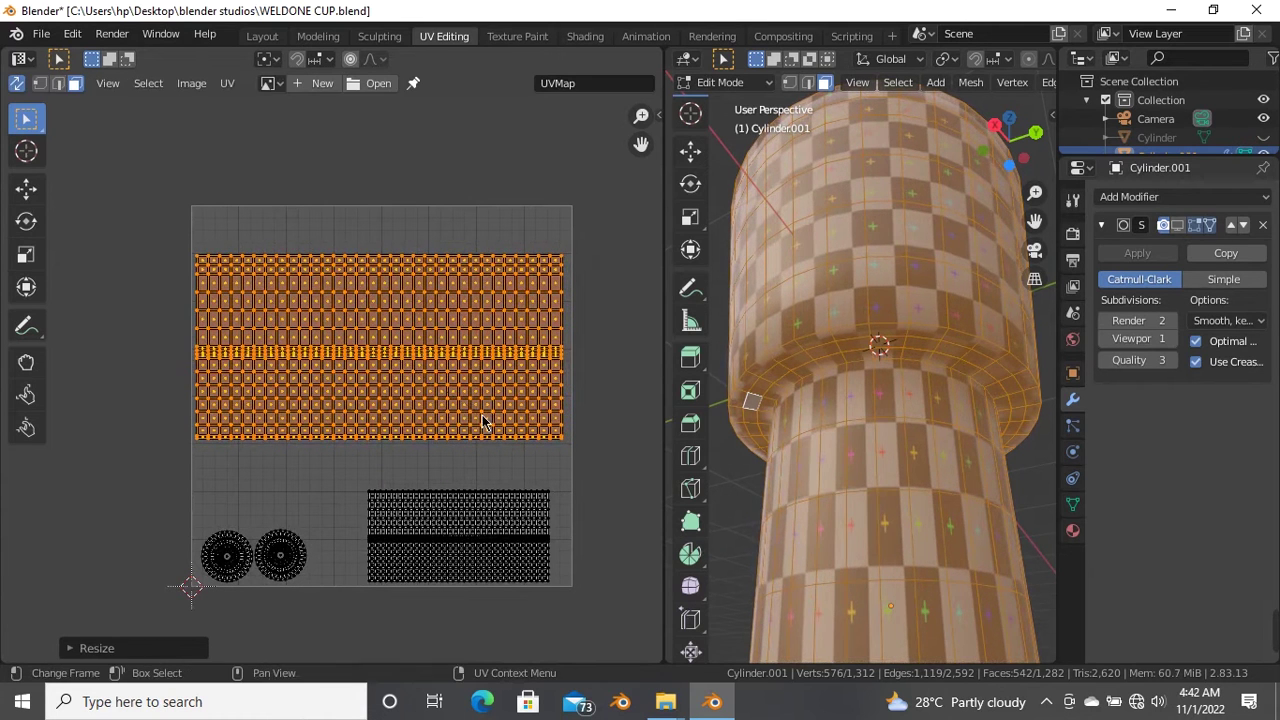
{"action": "key", "text": "g"}
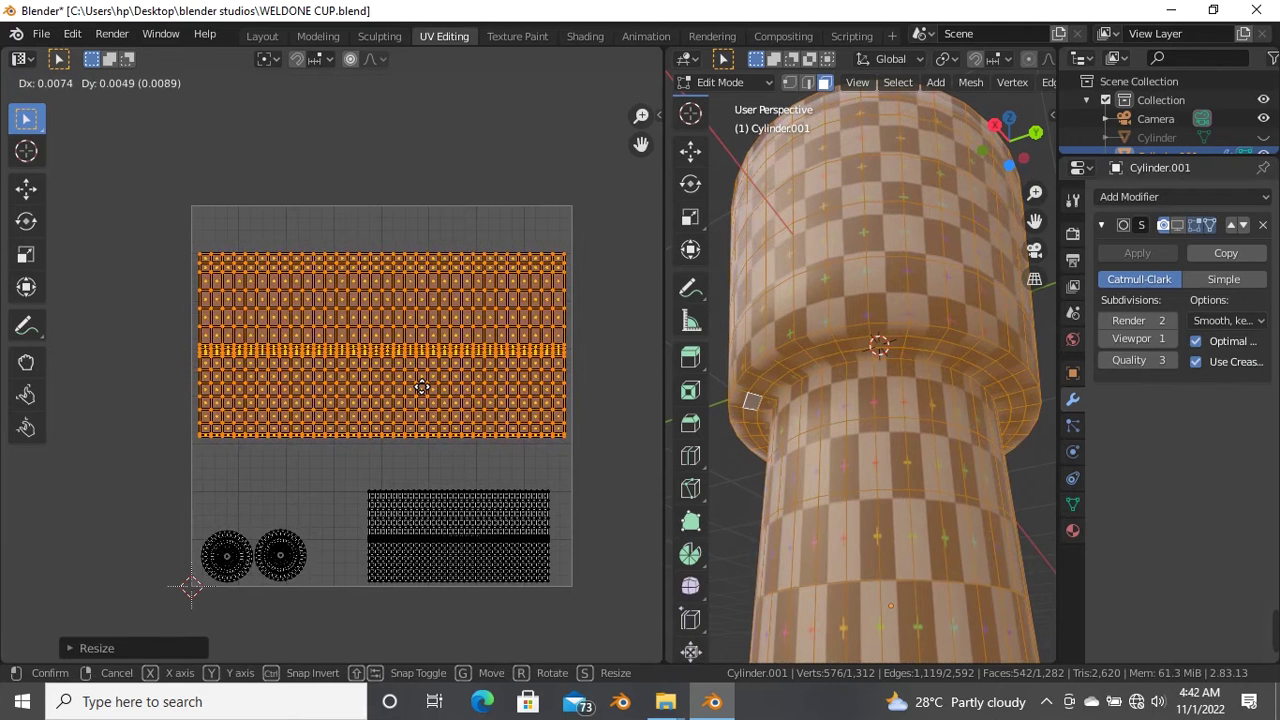
{"action": "left_click", "coordinate": [422, 387]}
- Deselect all mesh and UVs and orbit the view to inspect the cup
{"action": "middle_click_drag", "start_coordinate": [760, 390], "coordinate": [784, 413]}
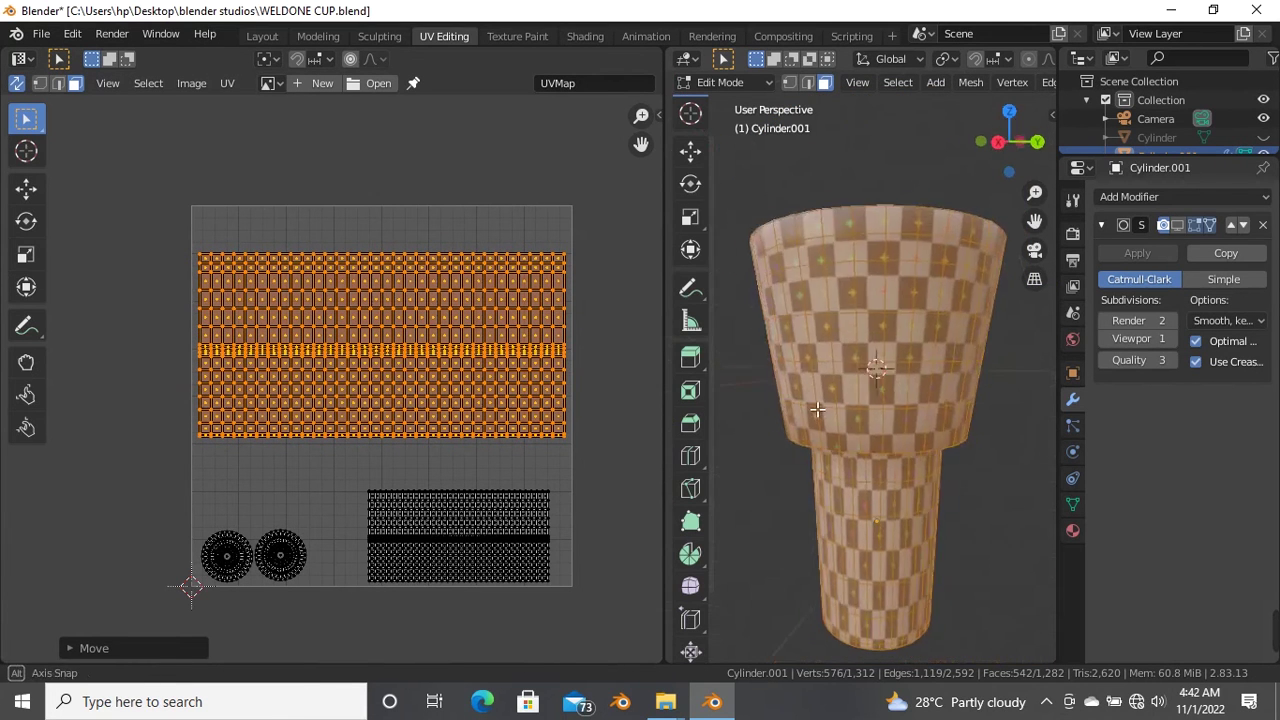
{"action": "key", "text": "alt+a"}
{"action": "mouse_move", "coordinate": [834, 346]}
{"action": "middle_mouse_down"}
{"action": "mouse_move", "coordinate": [794, 463]}
{"action": "mouse_move", "coordinate": [884, 392]}
{"action": "mouse_move", "coordinate": [837, 443]}
{"action": "mouse_move", "coordinate": [857, 290]}
{"action": "middle_mouse_up"}
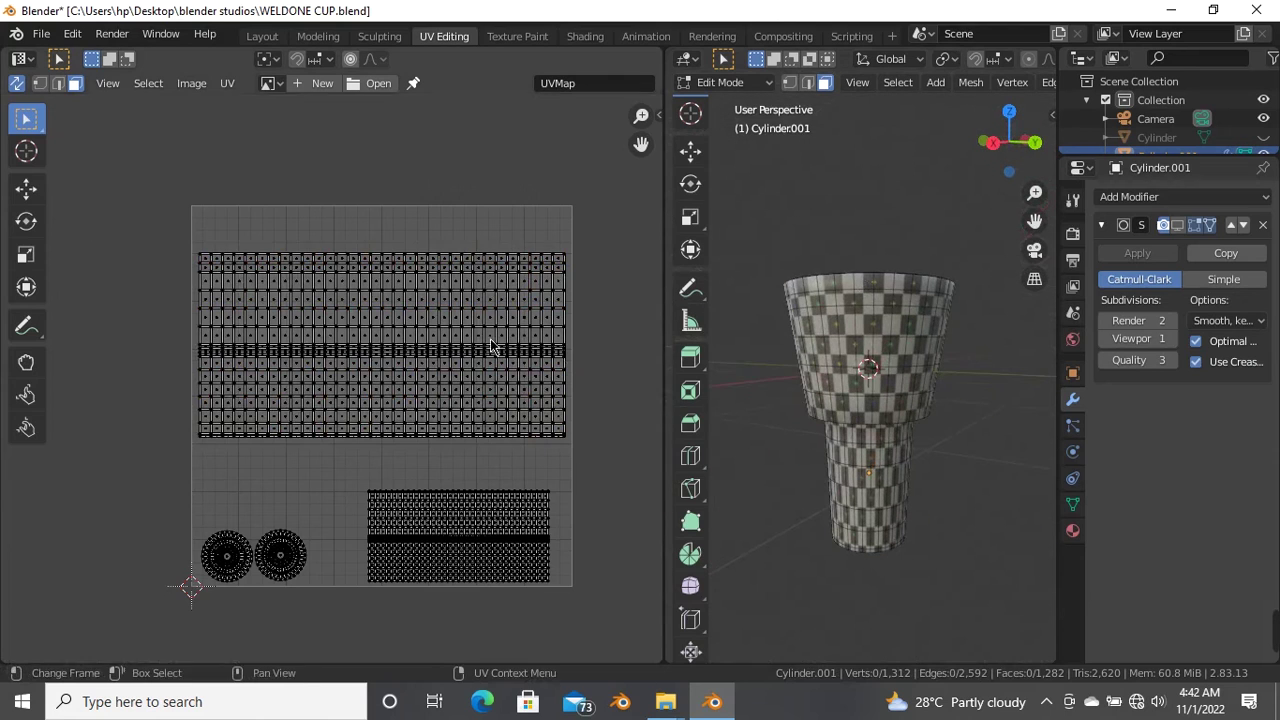
{"action": "scroll", "coordinate": [422, 355], "scroll_direction": "up", "scroll_amount": 4}
{"action": "scroll", "coordinate": [410, 355], "scroll_direction": "down", "scroll_amount": 1}
{"action": "scroll", "coordinate": [393, 358], "scroll_direction": "down", "scroll_amount": 1}
{"action": "scroll", "coordinate": [465, 425], "scroll_direction": "up", "scroll_amount": 1}
{"action": "scroll", "coordinate": [230, 280], "scroll_direction": "down", "scroll_amount": 1}
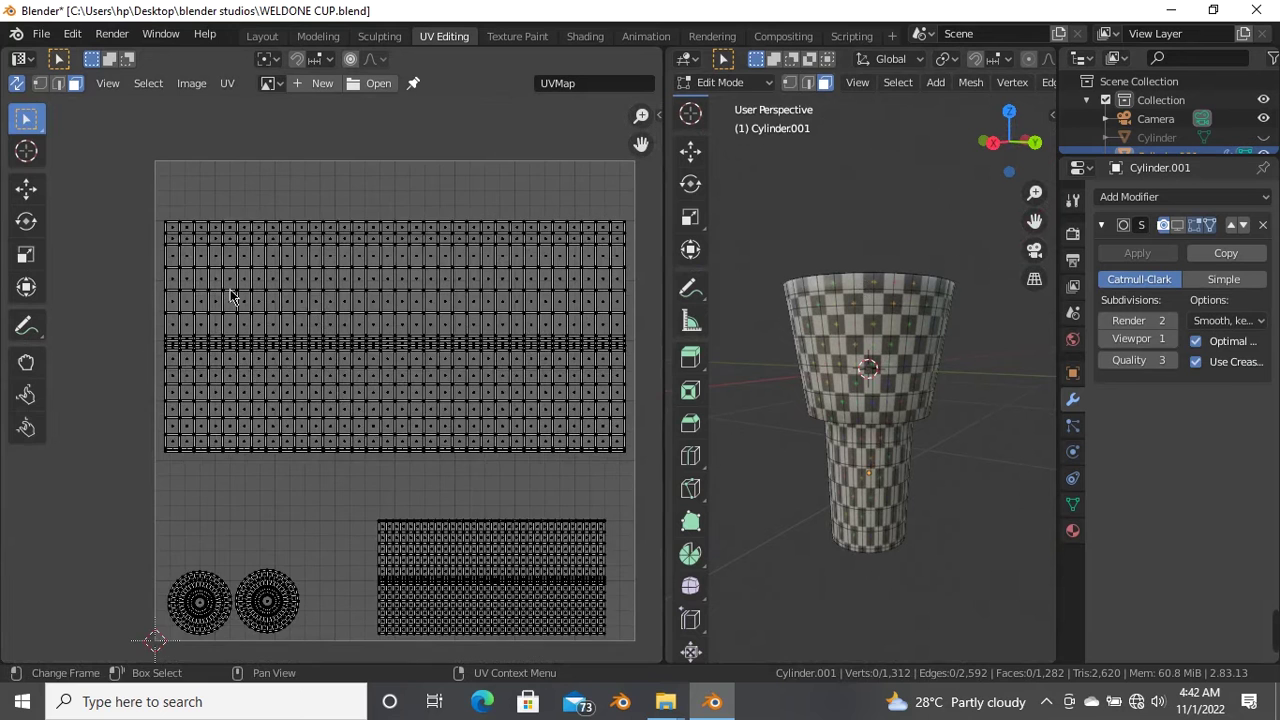
{"action": "scroll", "coordinate": [384, 358], "scroll_direction": "up", "scroll_amount": 1}
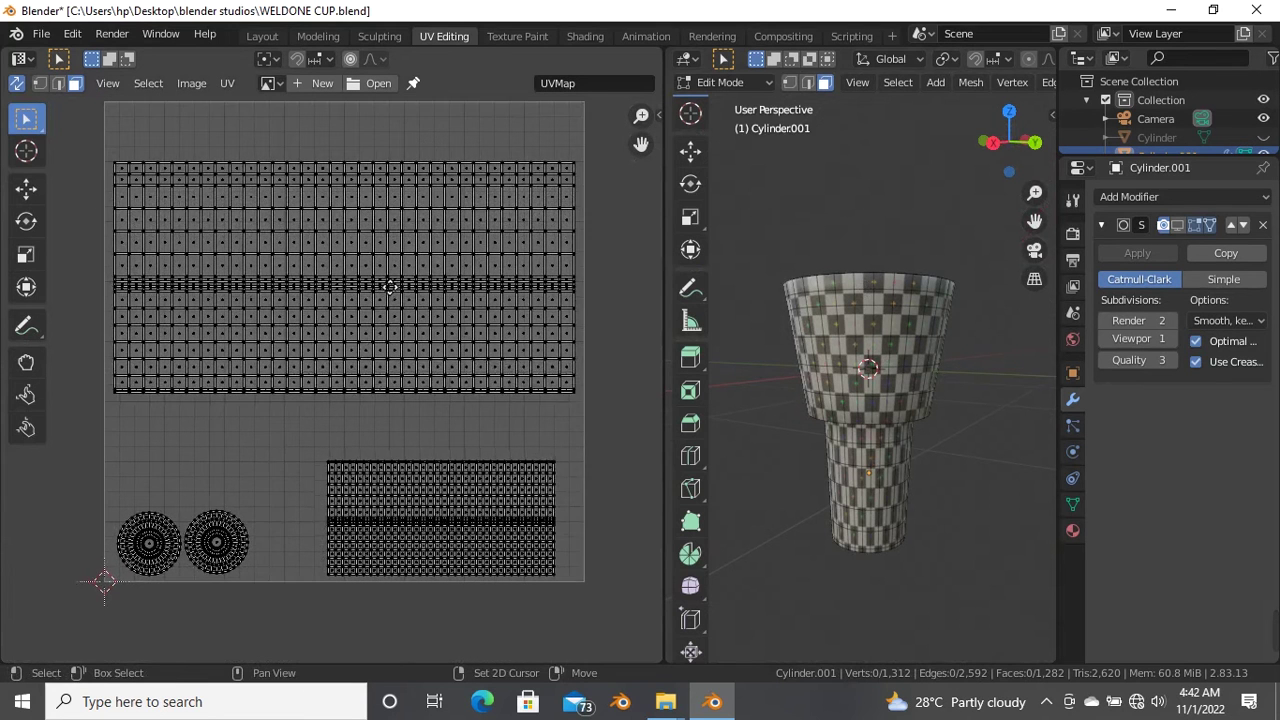
{"action": "scroll", "coordinate": [361, 264], "scroll_direction": "down", "scroll_amount": 1}
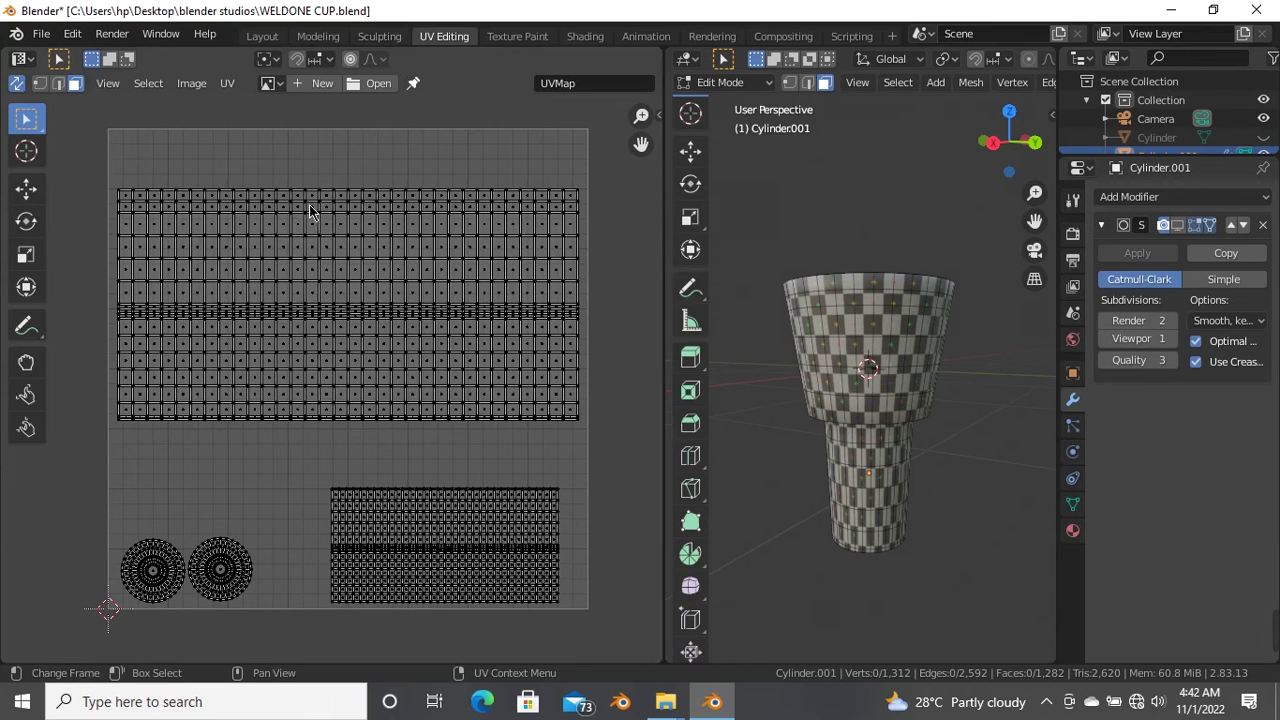
- Start a UV layout export and set its fill opacity to 0.12
{"action": "left_click", "coordinate": [227, 84]}
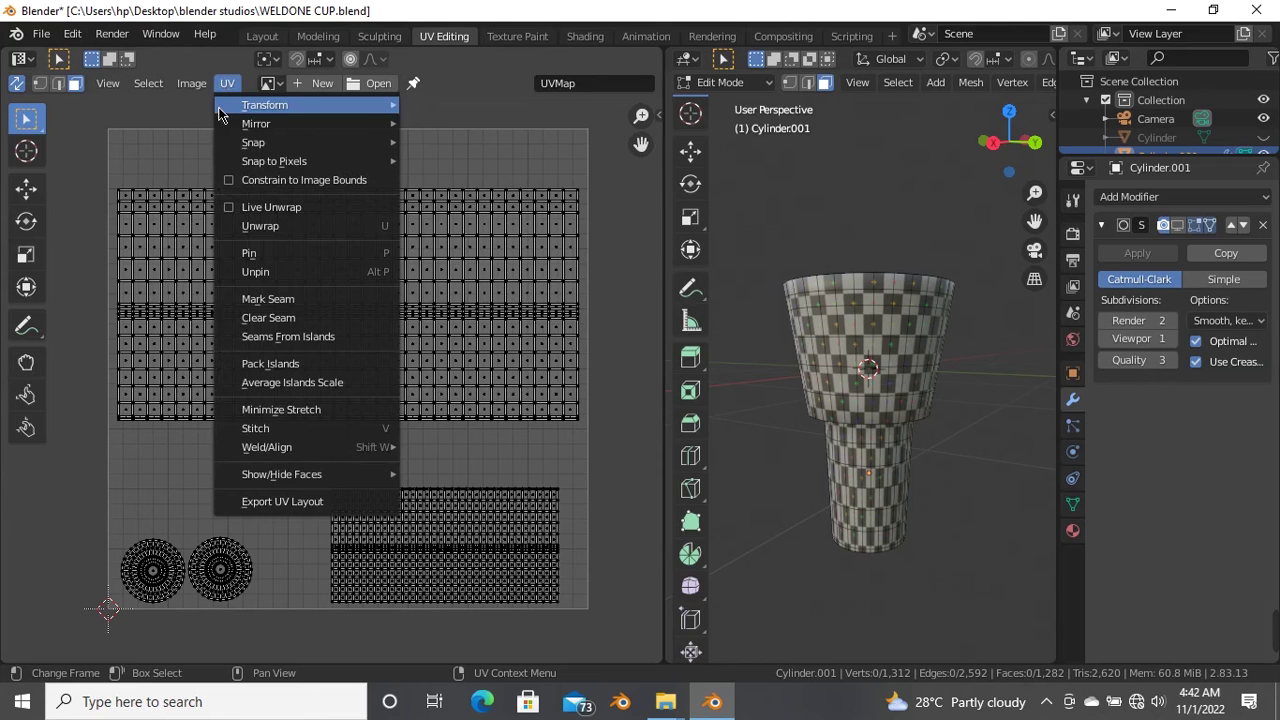
{"action": "left_click", "coordinate": [290, 508]}
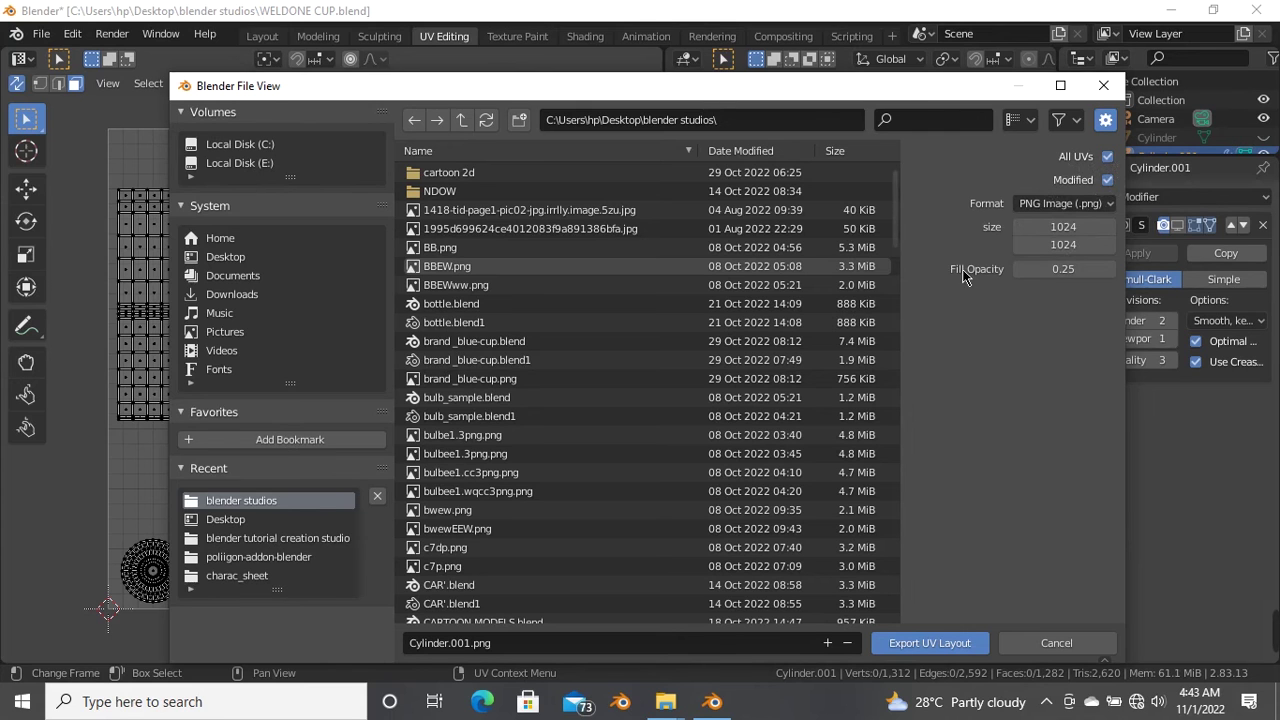
{"action": "left_click", "coordinate": [1066, 273]}
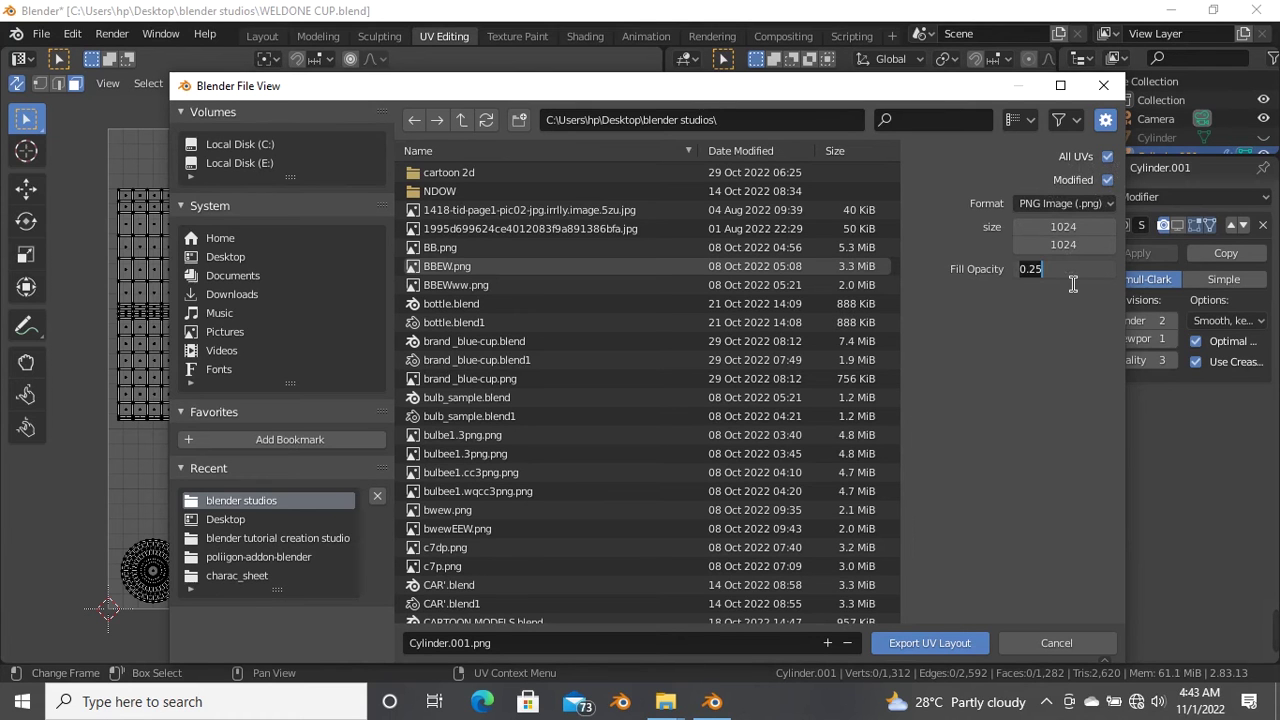
{"action": "type", "text": "0"}
- Rename the export file from Cylinder.001 to CUP UV.png
{"action": "left_click", "coordinate": [484, 650]}
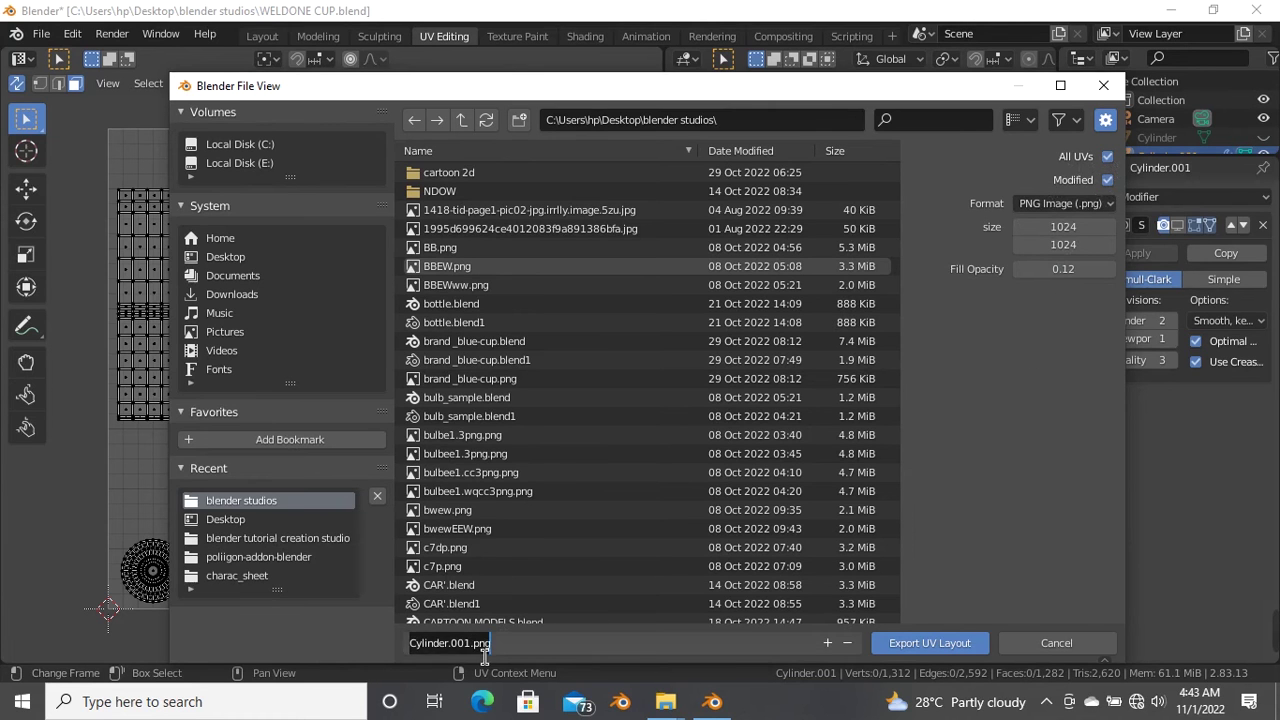
{"action": "left_click_drag", "start_coordinate": [480, 654], "coordinate": [422, 662]}
{"action": "type", "text": "C"}
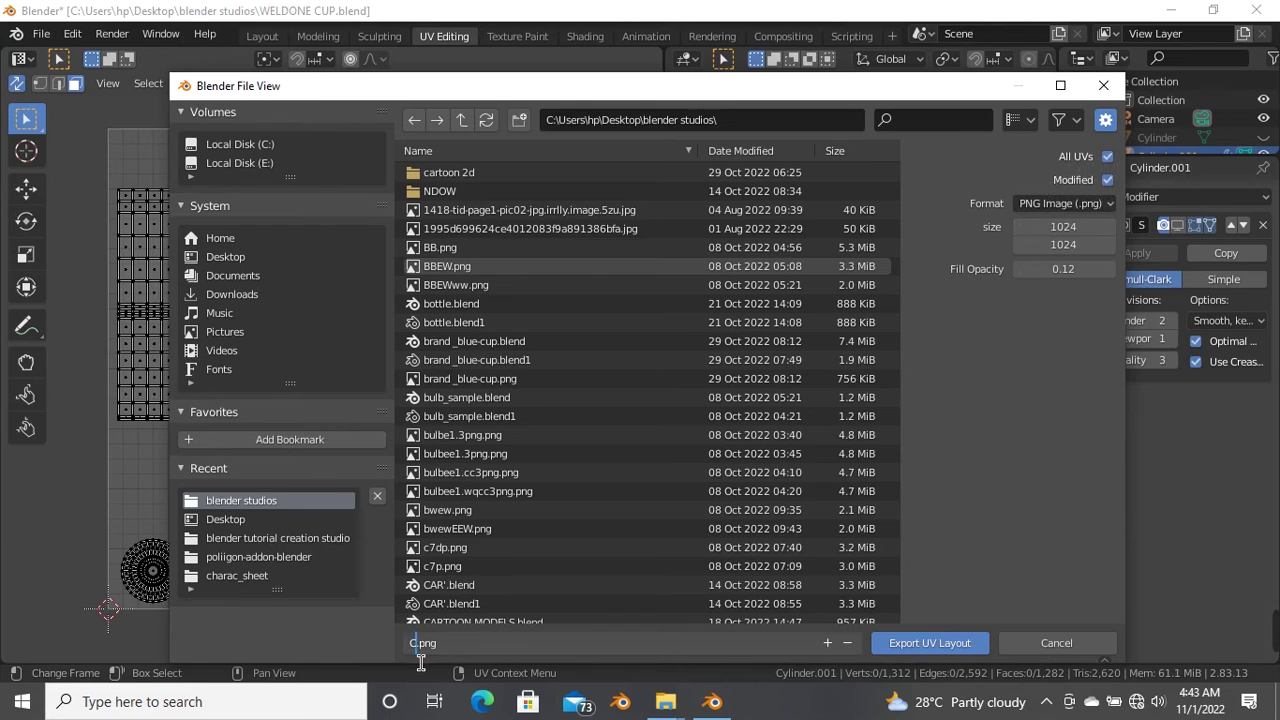
{"action": "type", "text": "UP V"}
{"action": "key", "text": "BackSpace"}
{"action": "type", "text": "UV"}
{"action": "left_click", "coordinate": [479, 210]}
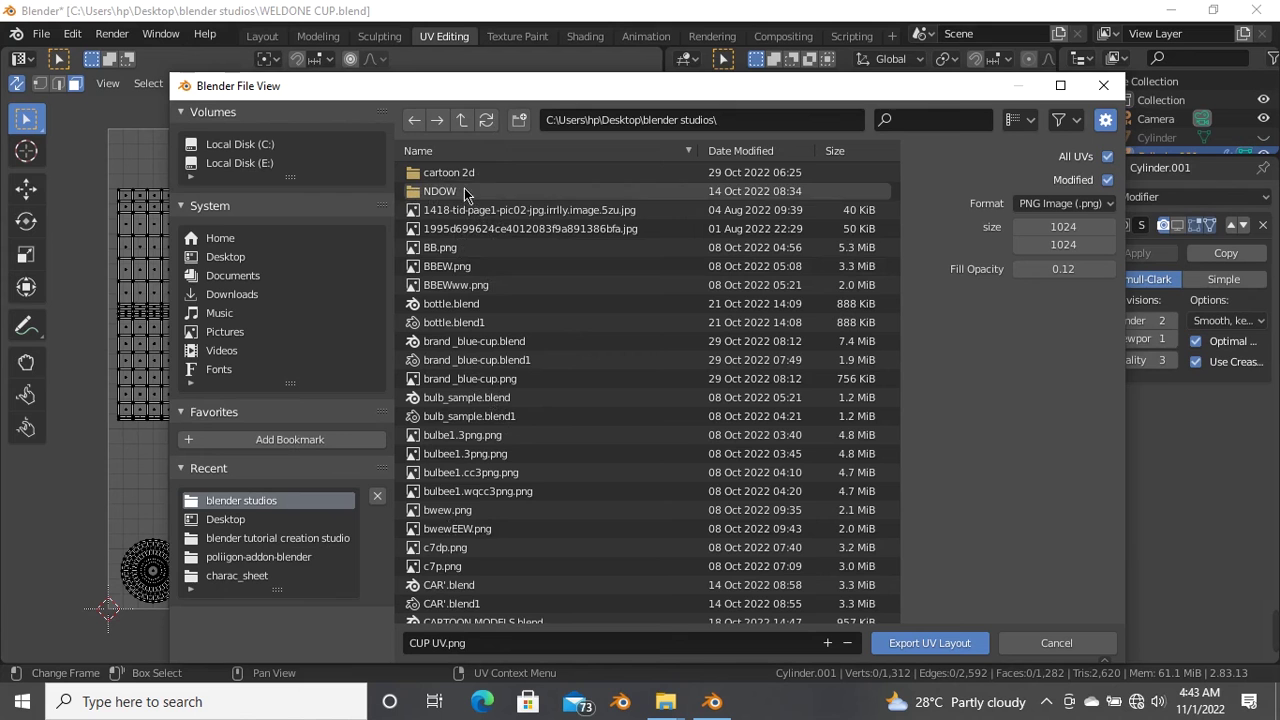
- Save the UV layout PNG into the cartoon 2d folder
{"action": "scroll", "coordinate": [561, 510], "scroll_direction": "down", "scroll_amount": 1}
{"action": "scroll", "coordinate": [561, 510], "scroll_direction": "down", "scroll_amount": 6}
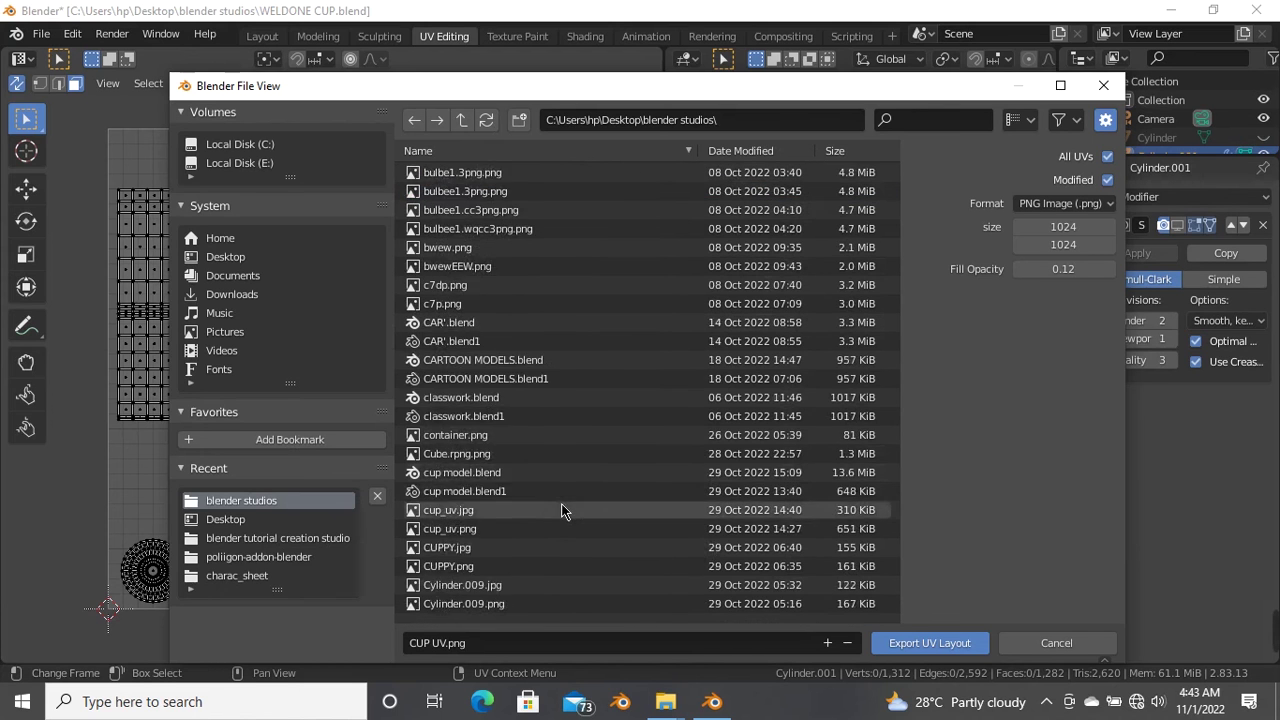
{"action": "scroll", "coordinate": [555, 400], "scroll_direction": "up", "scroll_amount": 6}
{"action": "scroll", "coordinate": [520, 218], "scroll_direction": "up", "scroll_amount": 1}
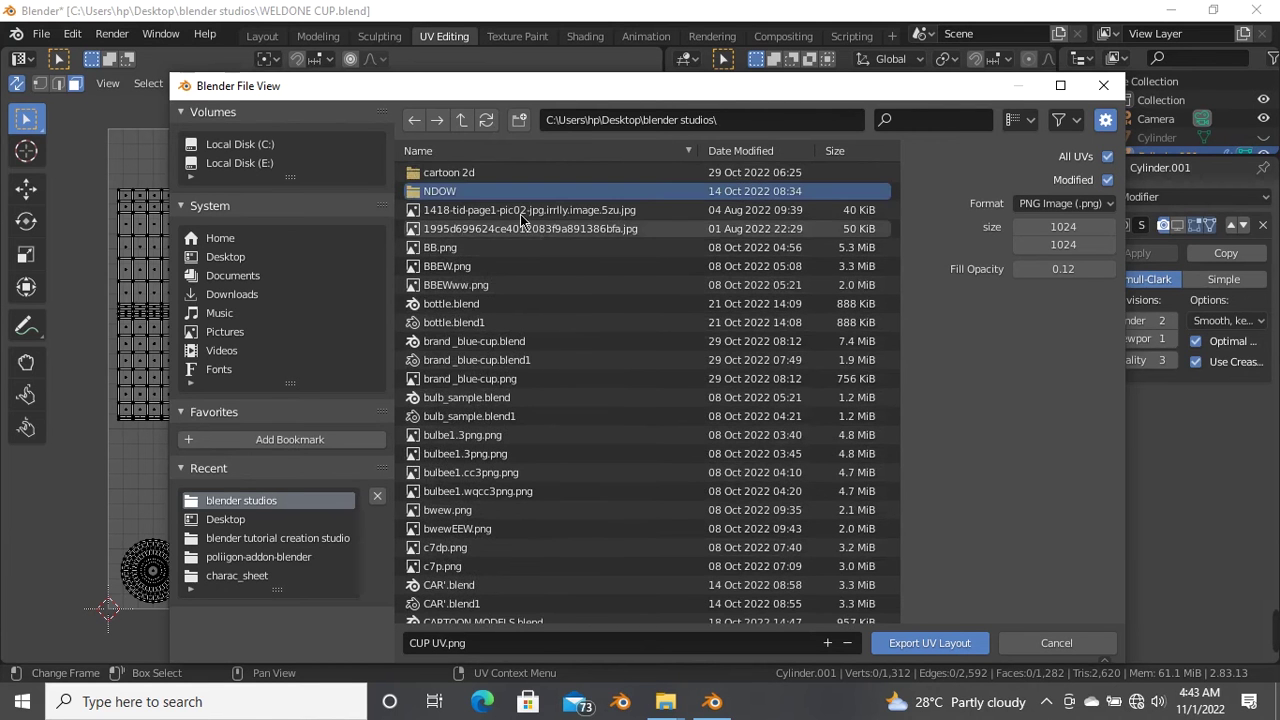
{"action": "left_click", "coordinate": [480, 175]}
{"action": "double_click", "coordinate": [479, 178]}
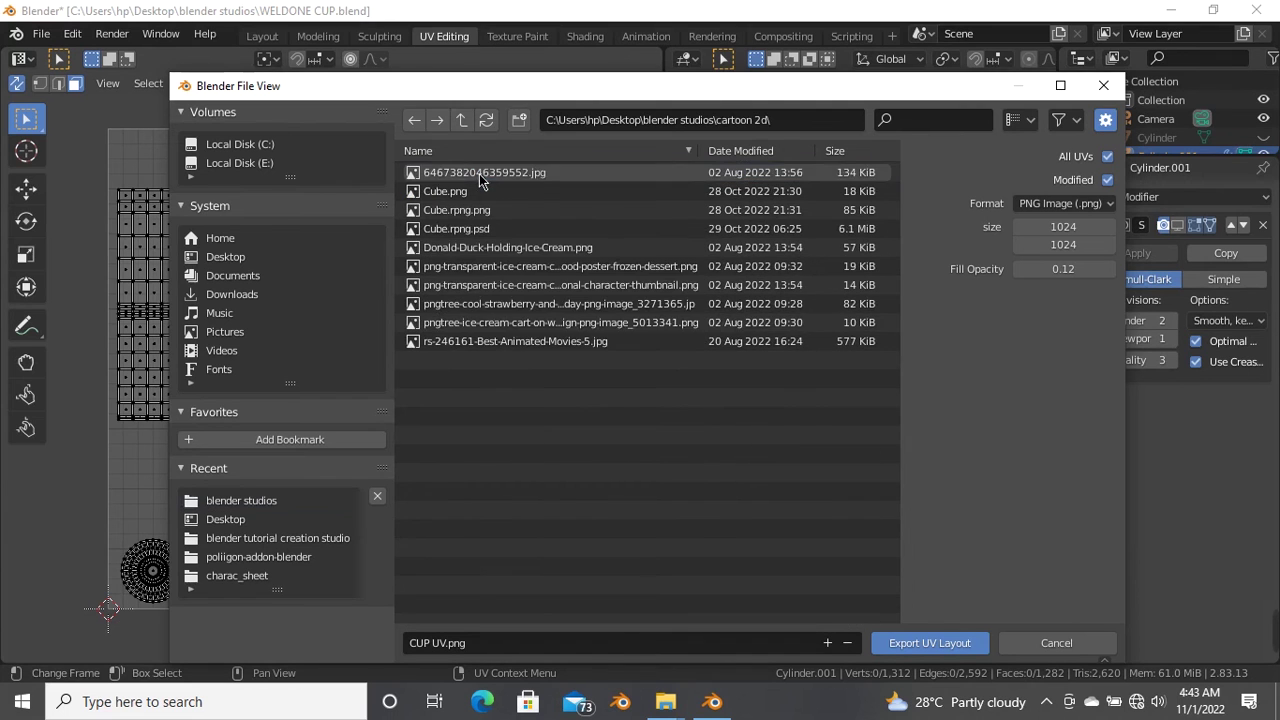
{"action": "left_click", "coordinate": [904, 643]}
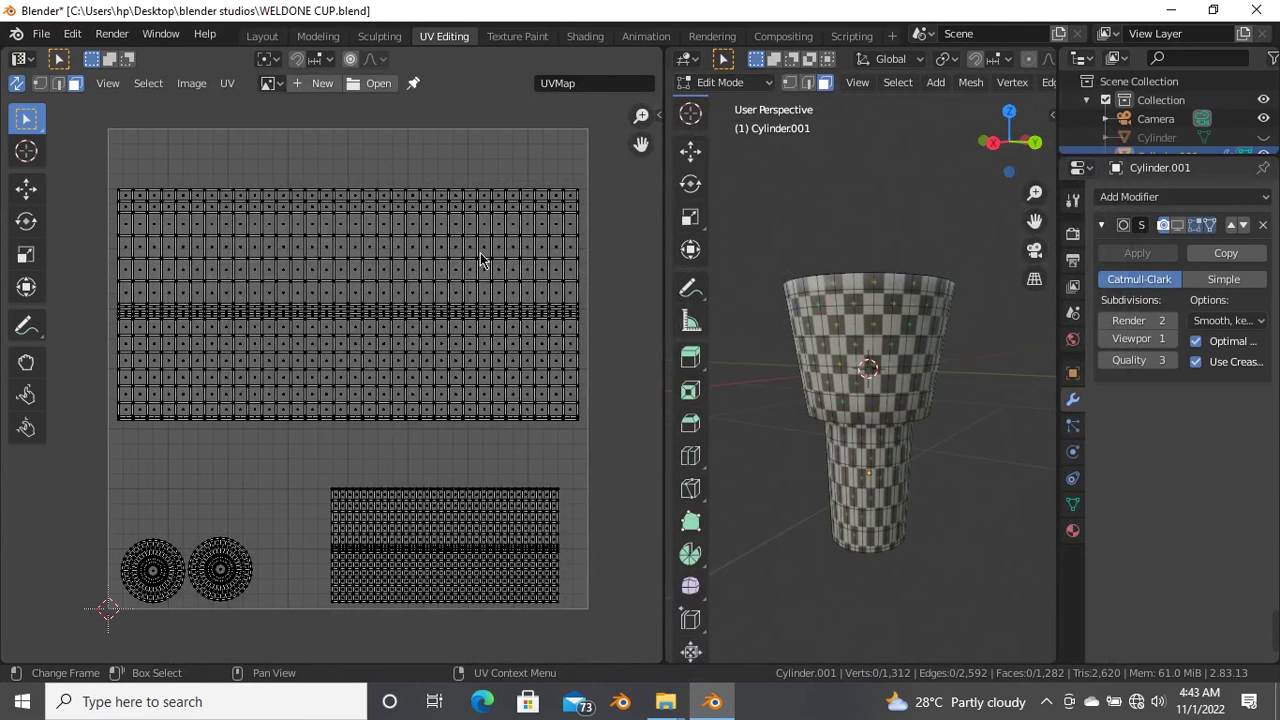